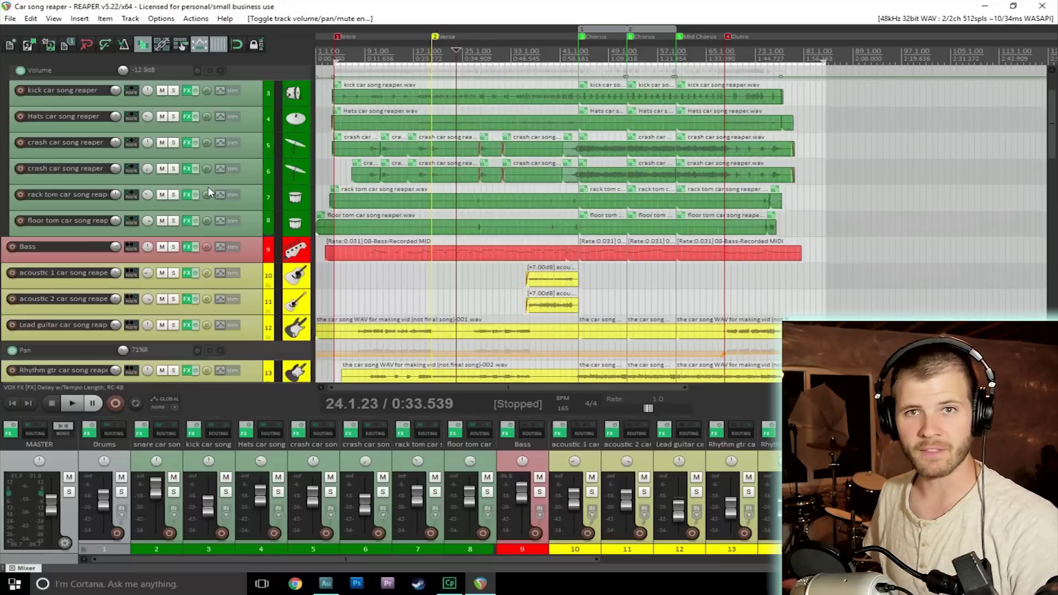
Look over the test.sesx tracks in Audition by scrolling down and back up, then return to REAPER
left_click(325, 584)
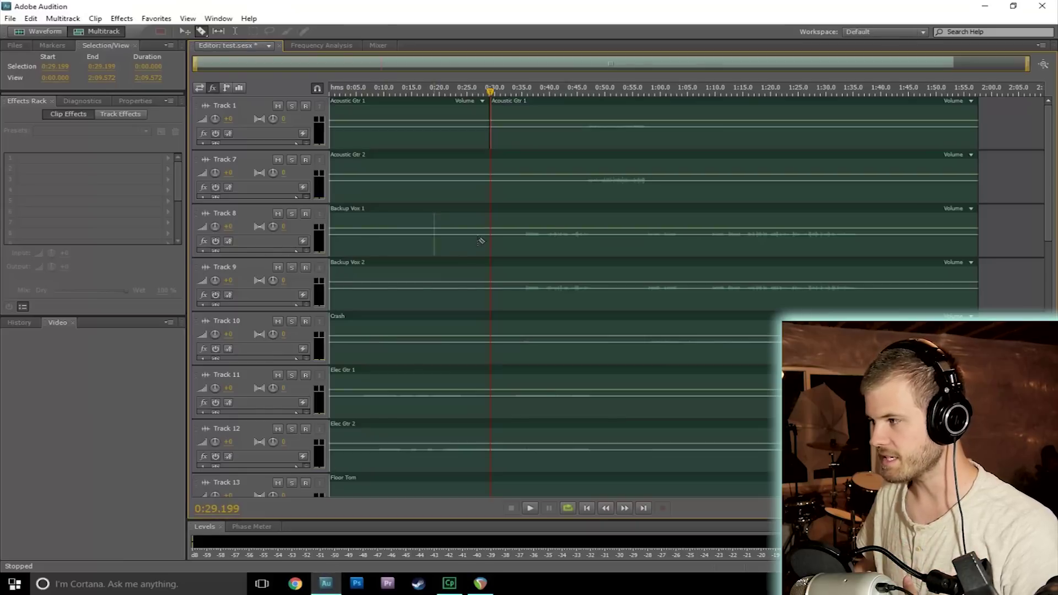
scroll(404, 212, "down", 5)
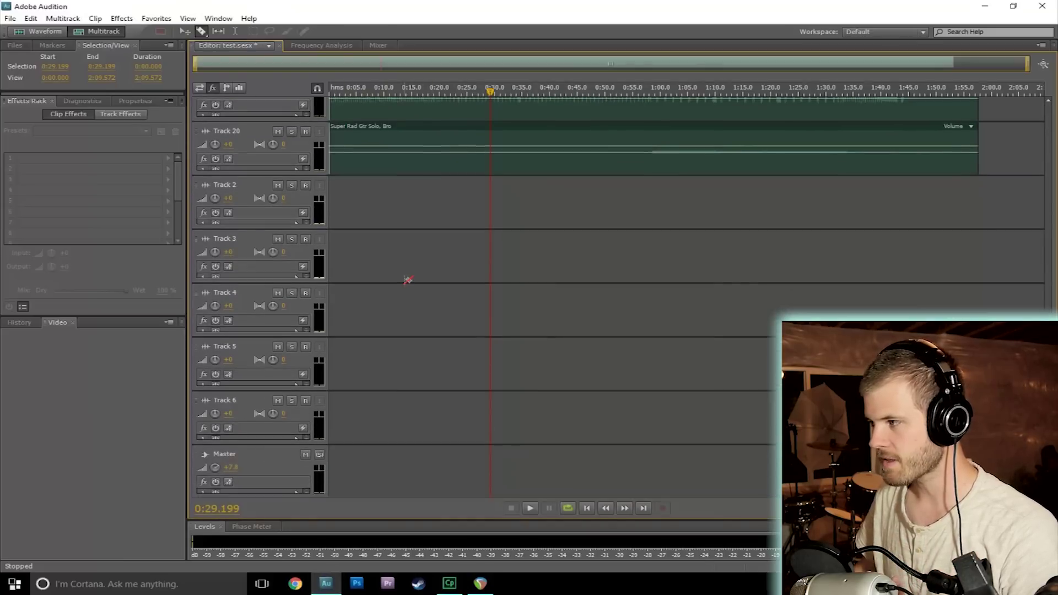
scroll(408, 283, "up", 5)
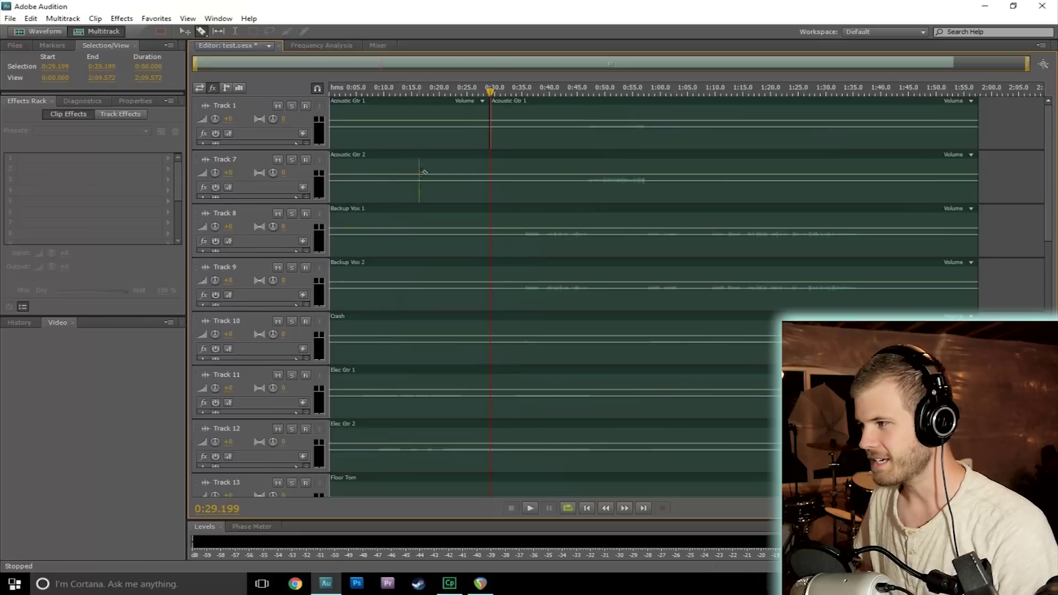
left_click(481, 583)
scroll(198, 228, "down", 5)
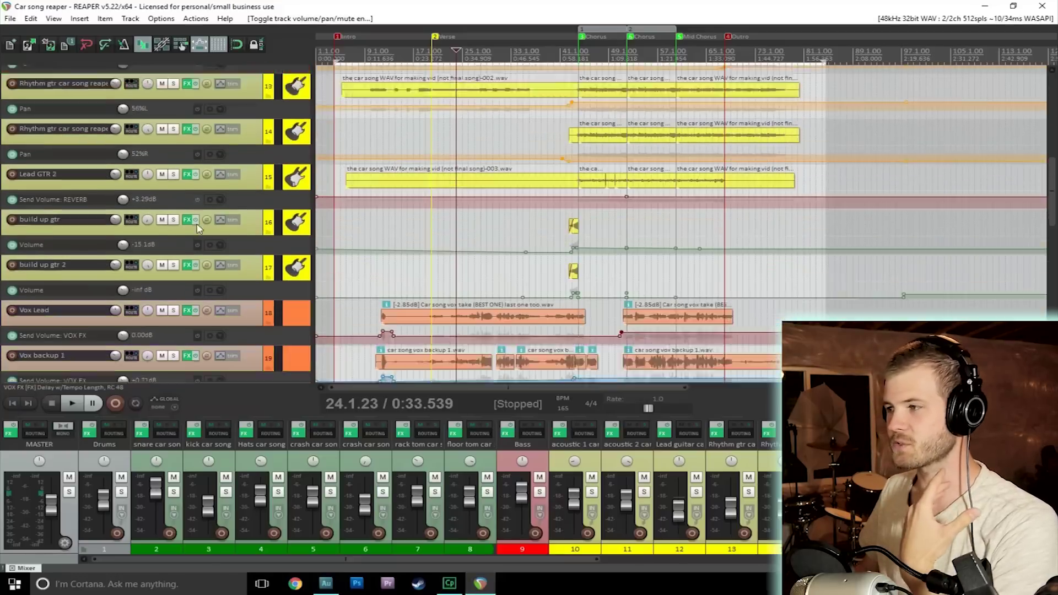
scroll(197, 228, "down", 6)
scroll(197, 228, "up", 3)
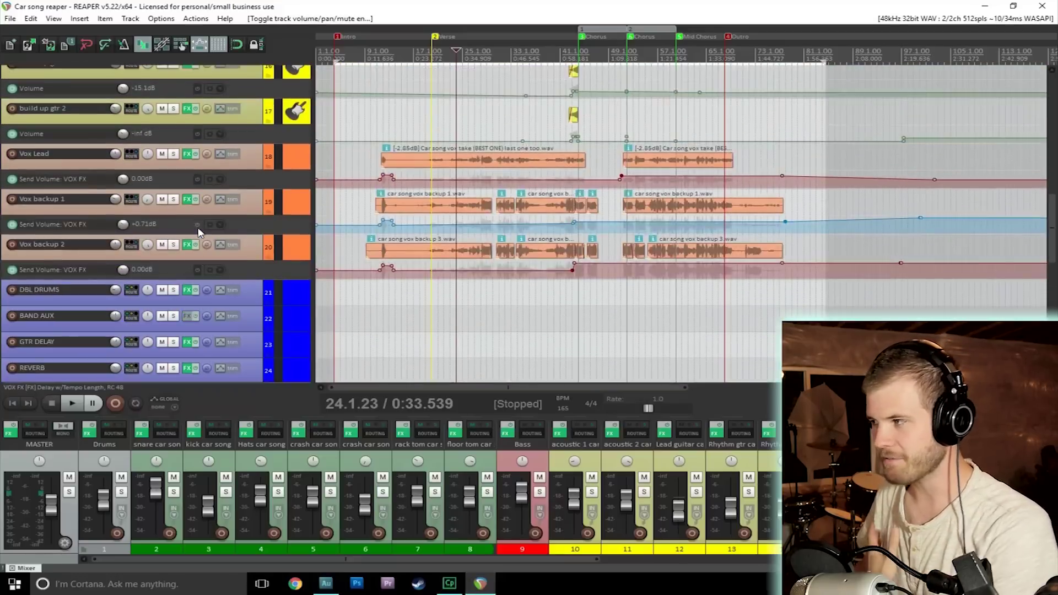
scroll(197, 228, "up", 10)
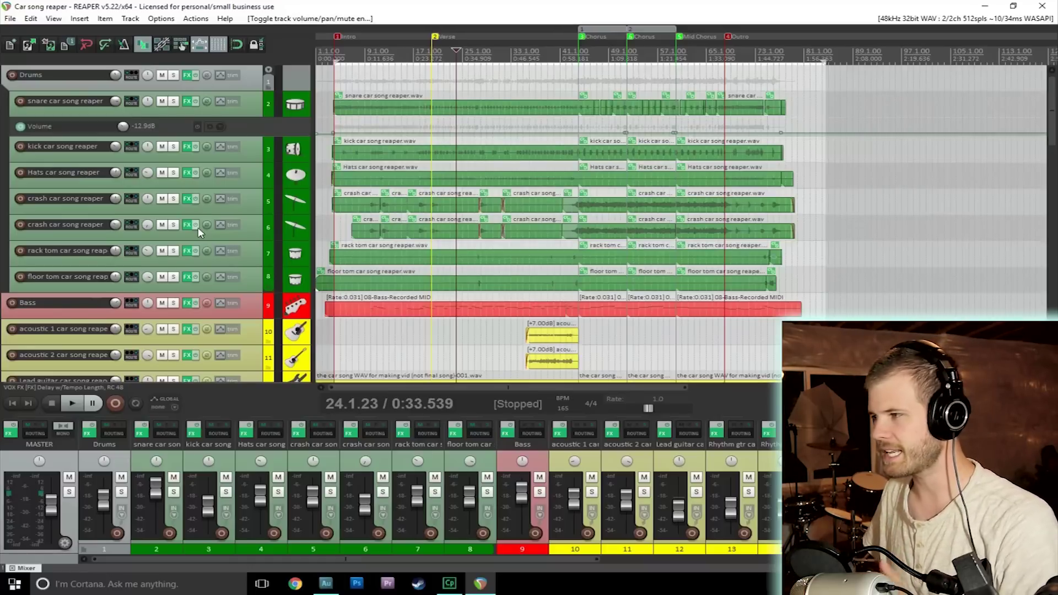
scroll(198, 227, "down", 8)
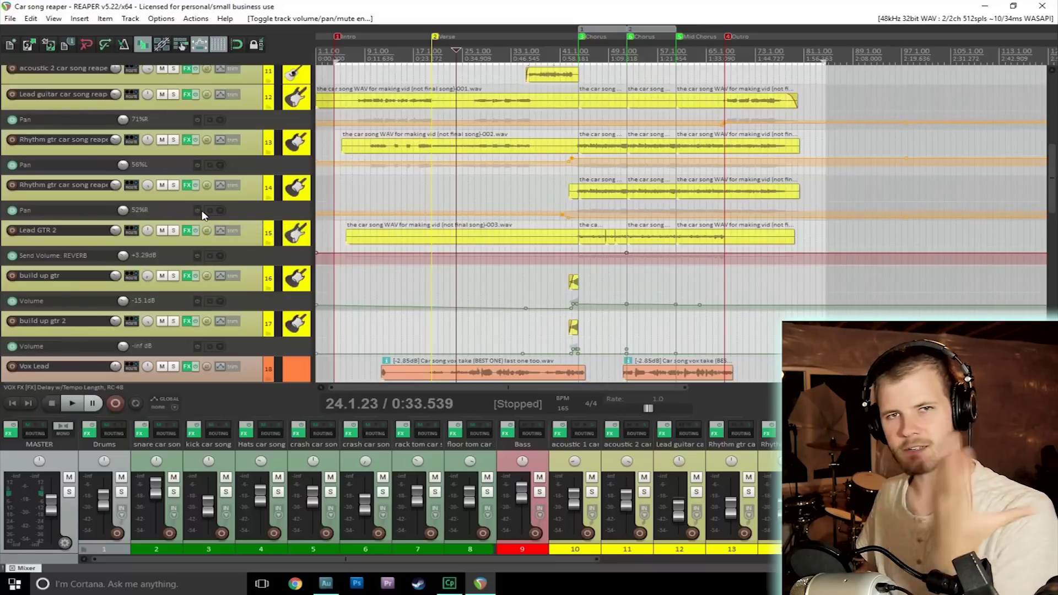
scroll(200, 215, "up", 8)
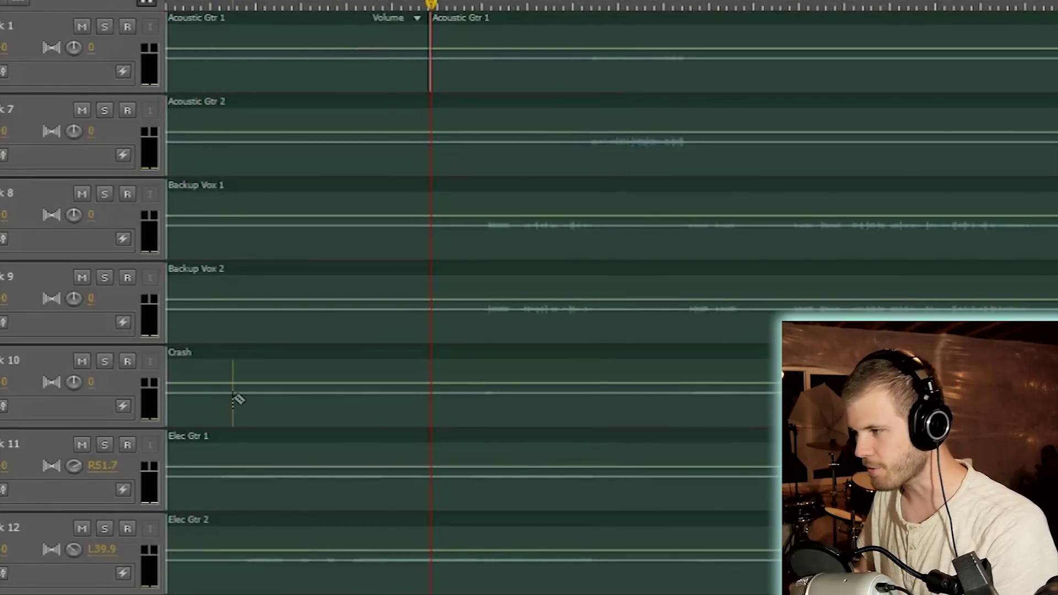
scroll(237, 398, "down", 3)
scroll(221, 317, "down", 3)
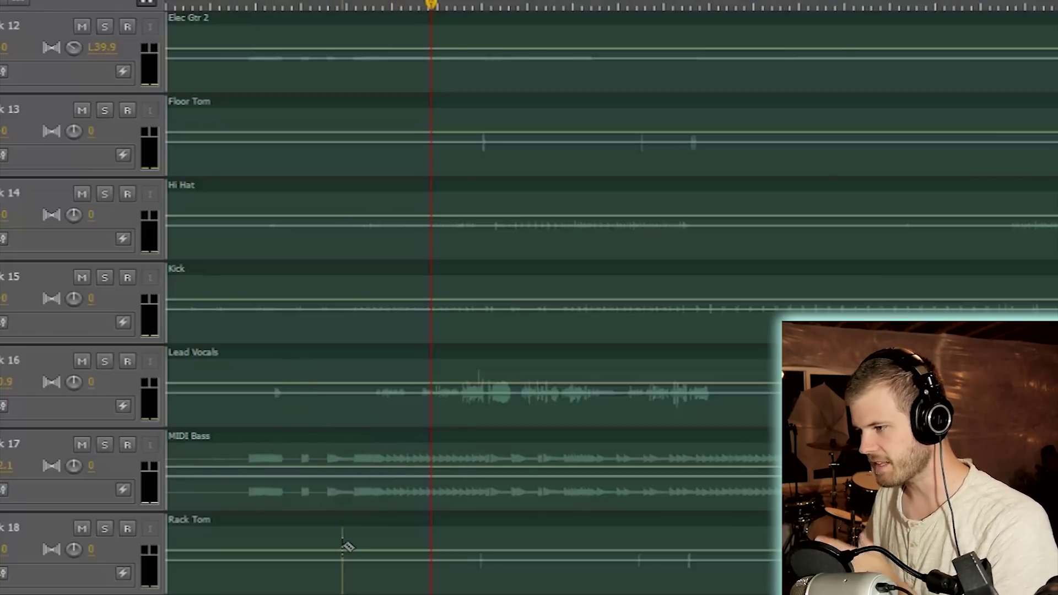
scroll(363, 557, "down", 2)
scroll(369, 568, "up", 6)
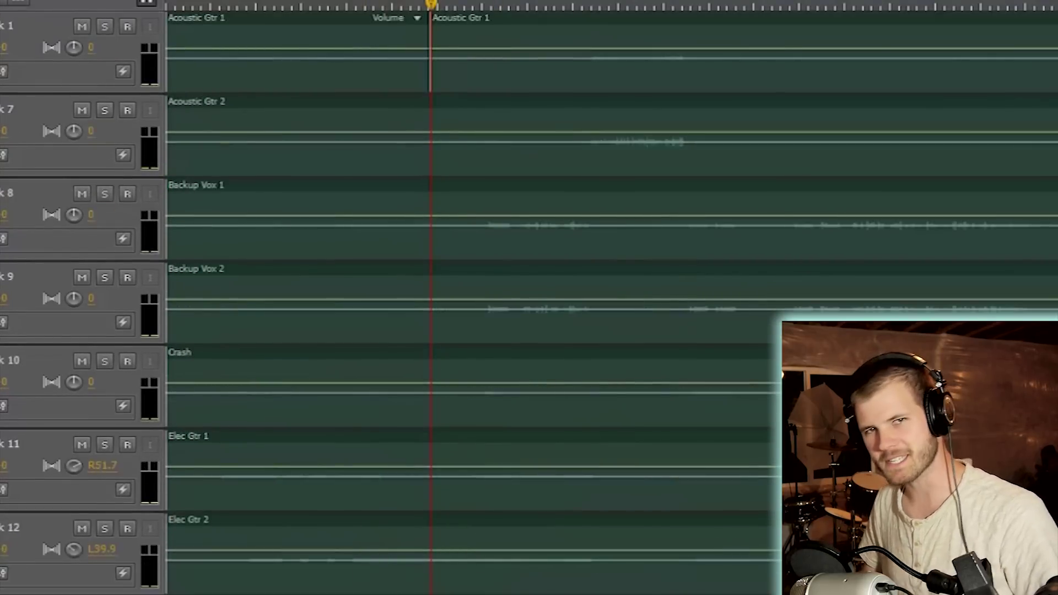
left_click(530, 529)
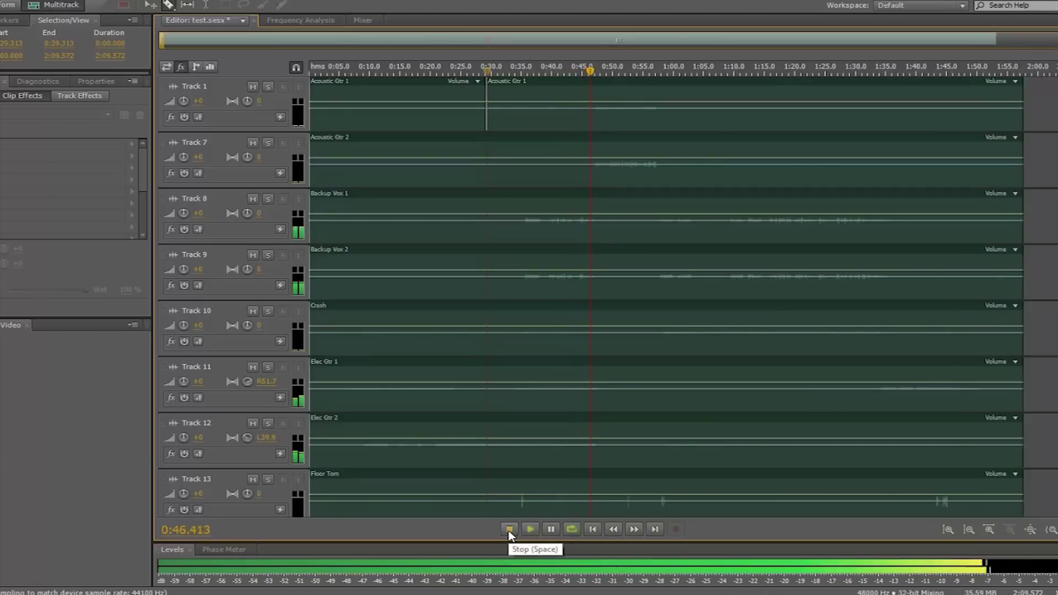
left_click(508, 531)
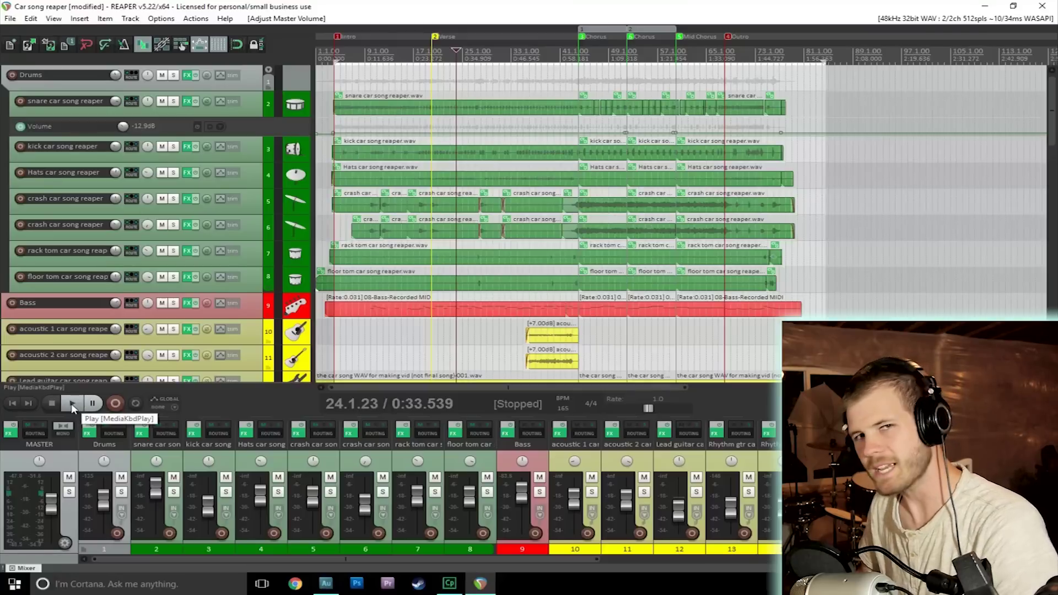
Play REAPER's car song mix from 0:33.5 and stop it, then start Audition's test.sesx playing
left_click(71, 403)
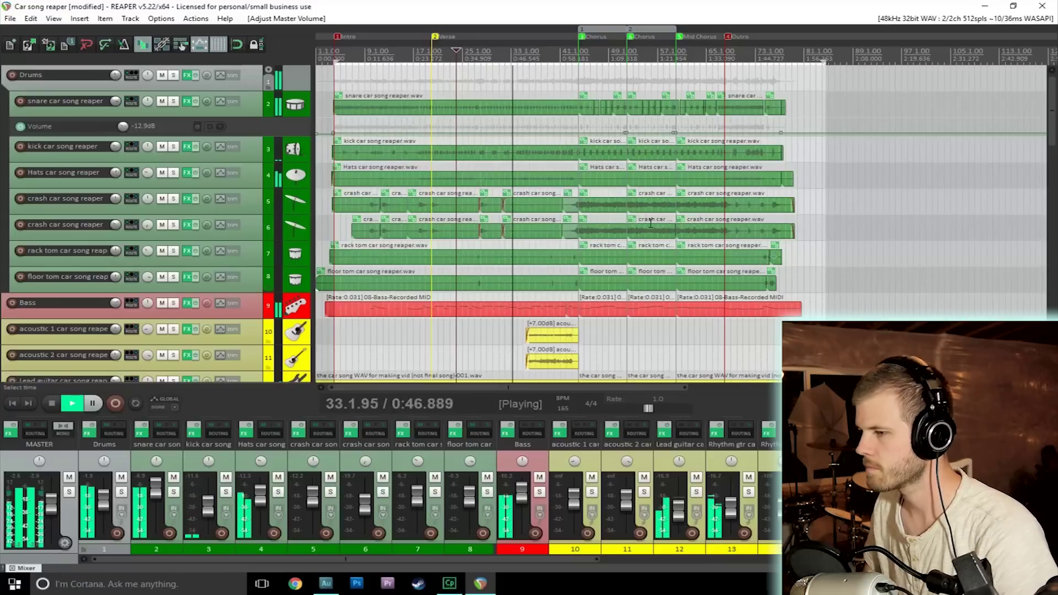
left_click(52, 403)
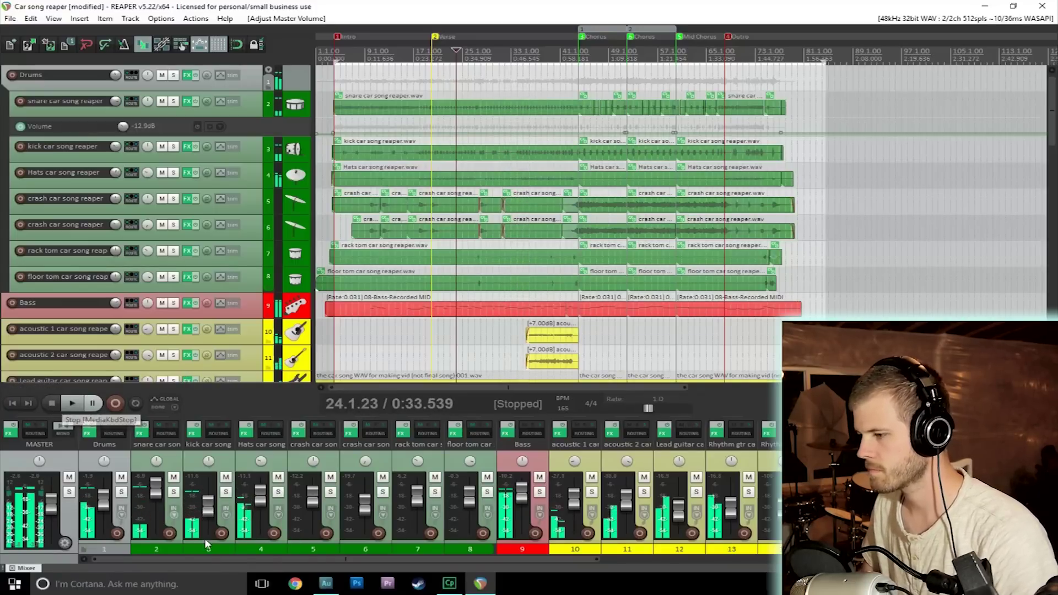
left_click(325, 584)
key("space")
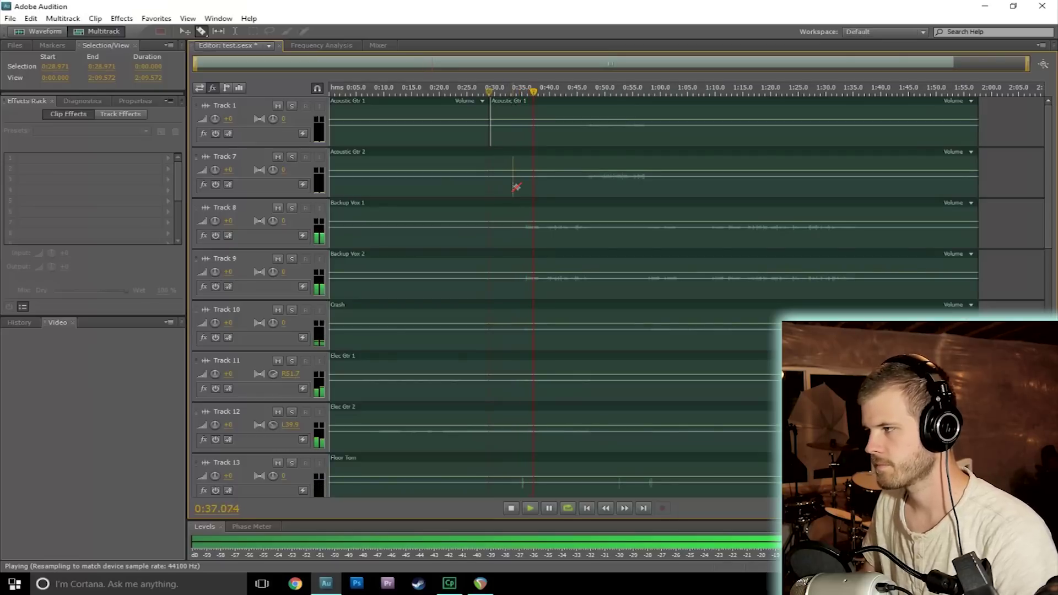
Stop Audition's test.sesx playback with the playhead at 0:37.107
key("space")
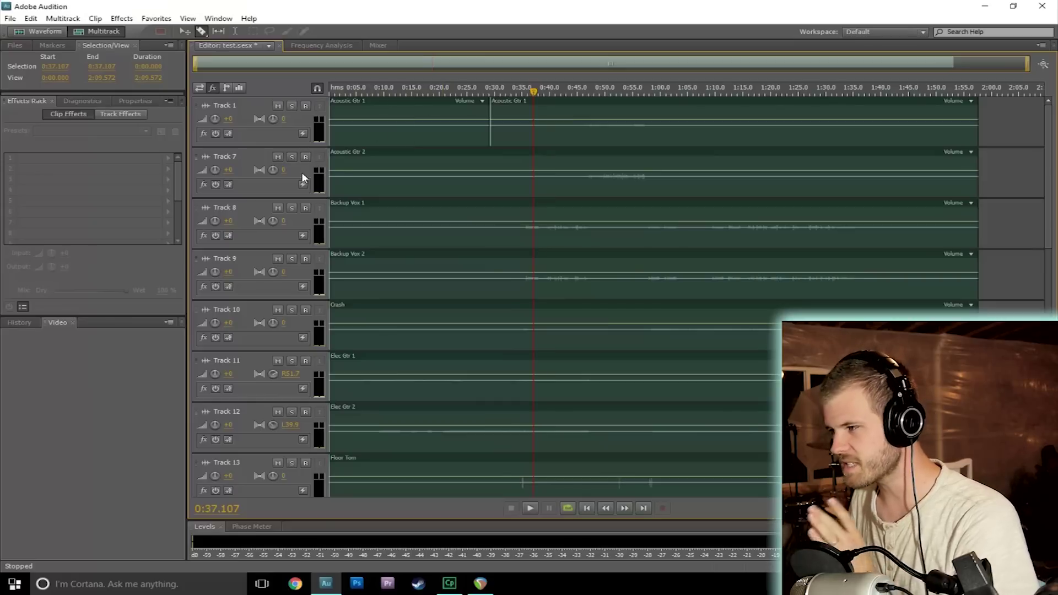
scroll(331, 221, "down", 5)
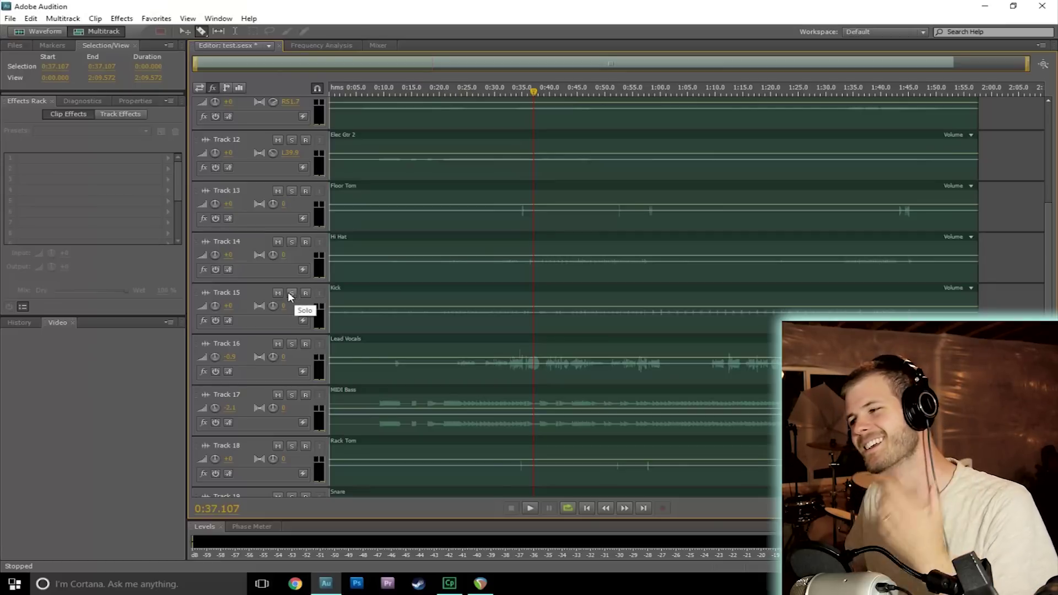
Solo Track 15 (Kick) and play it from about 0:28.9, then stop
left_click(488, 91)
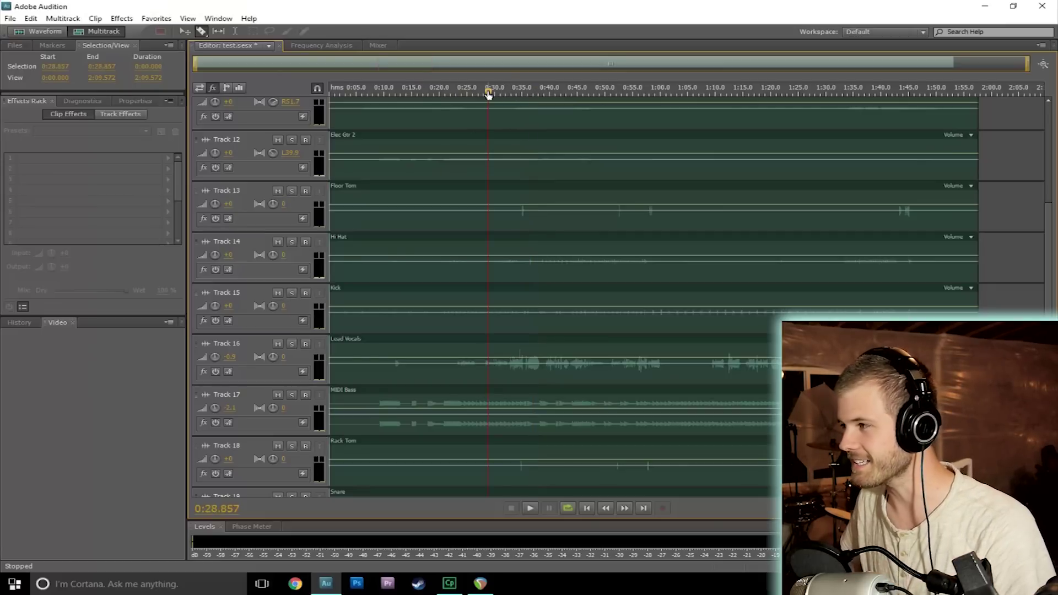
left_click(292, 293)
key("space")
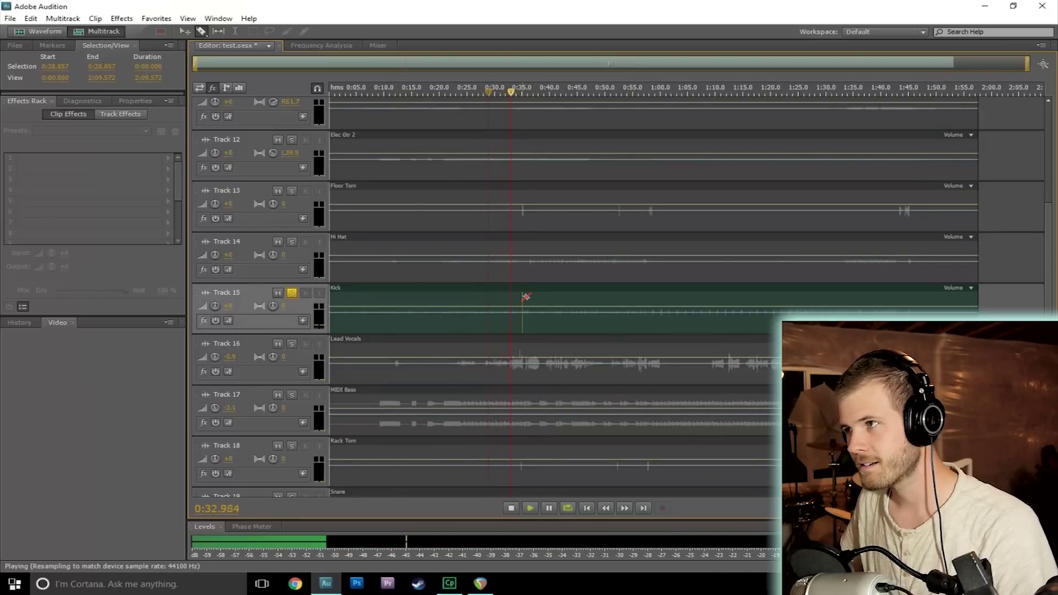
key("space")
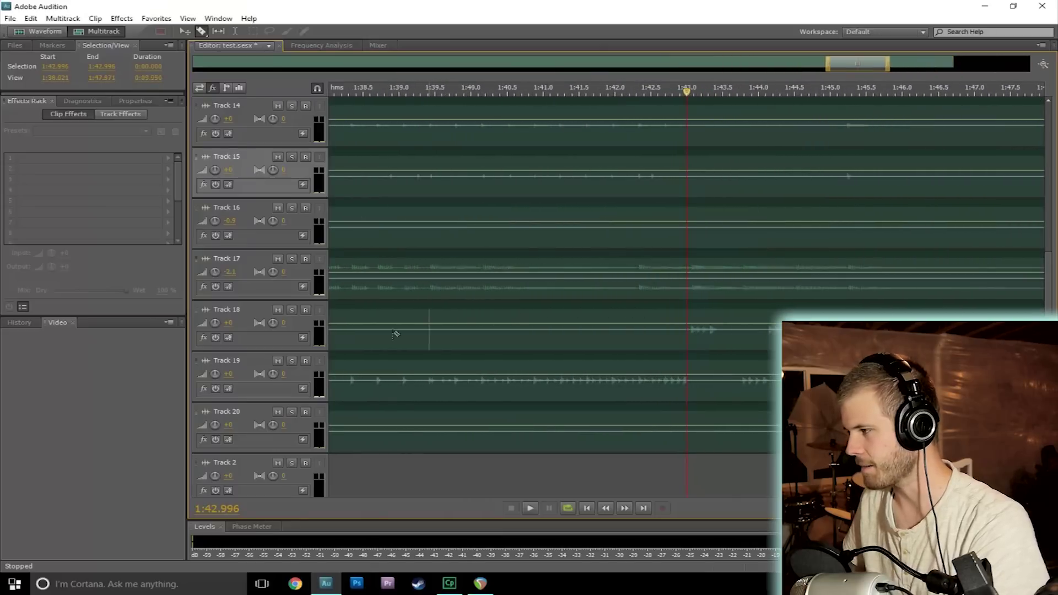
Zoom in around 1:43, solo Track 18 (Rack Tom), and replay the passage from 1:42.996 several times
key("equal")
left_click(292, 310)
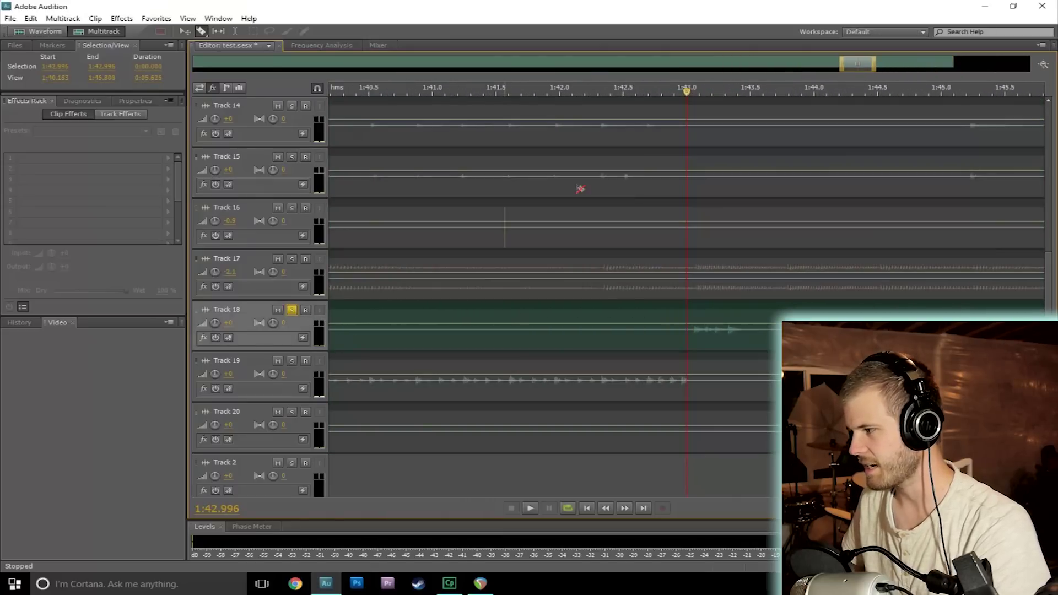
key("space")
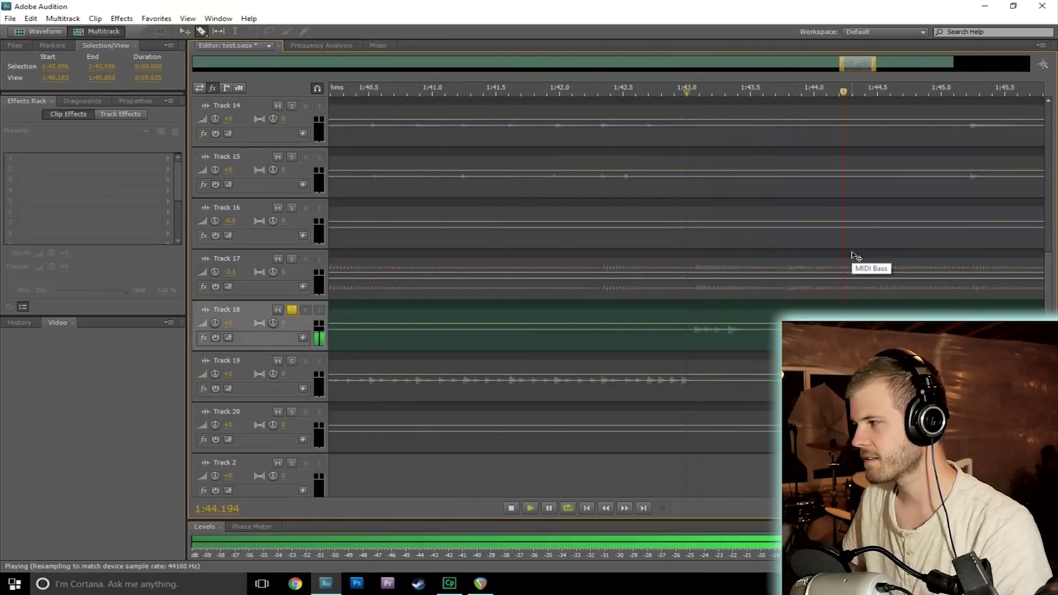
key("space")
key("space")
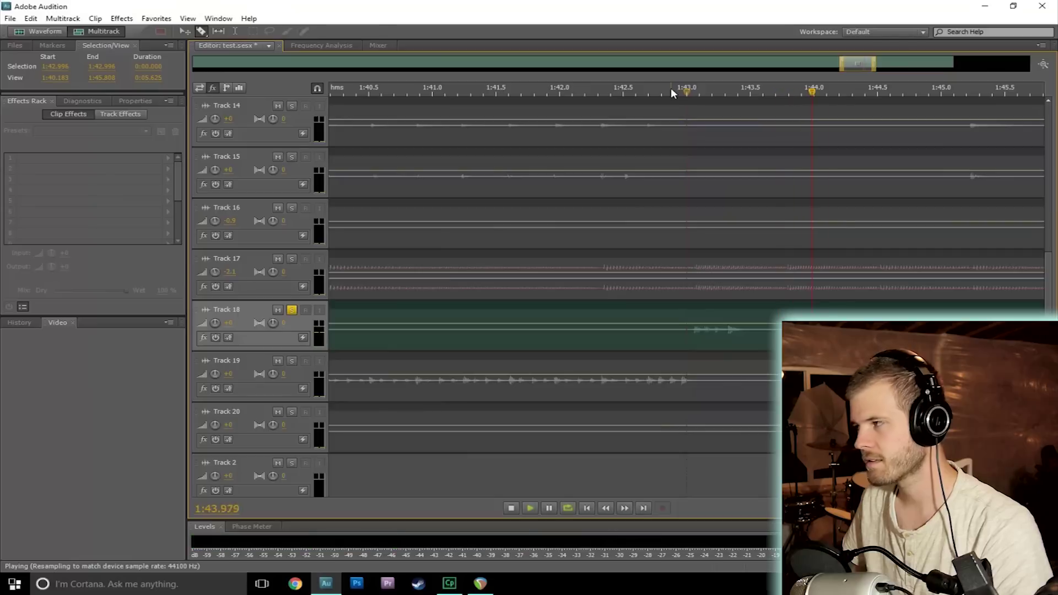
key("space")
key("space")
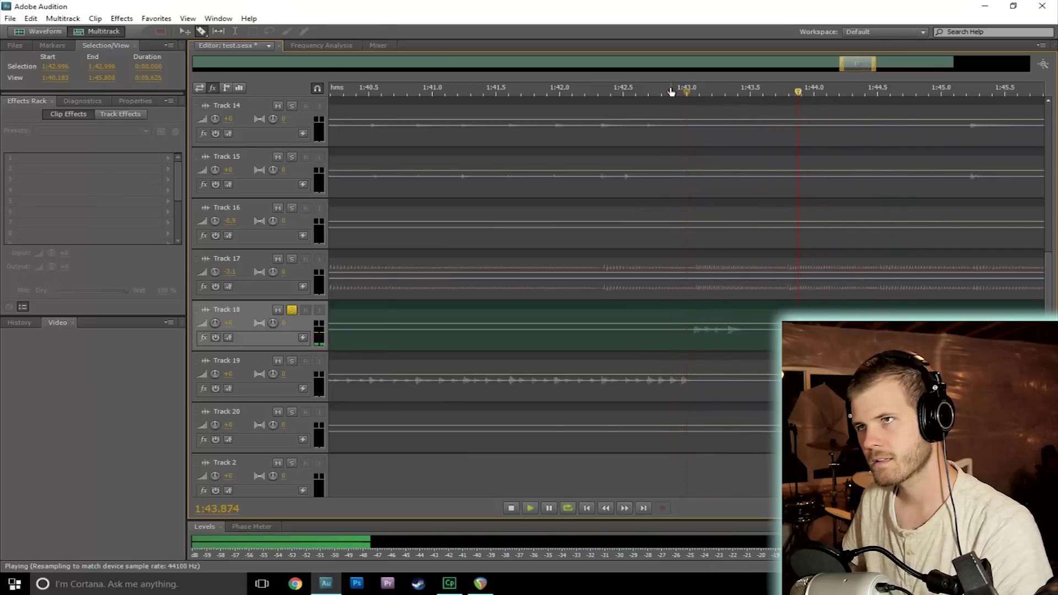
key("space")
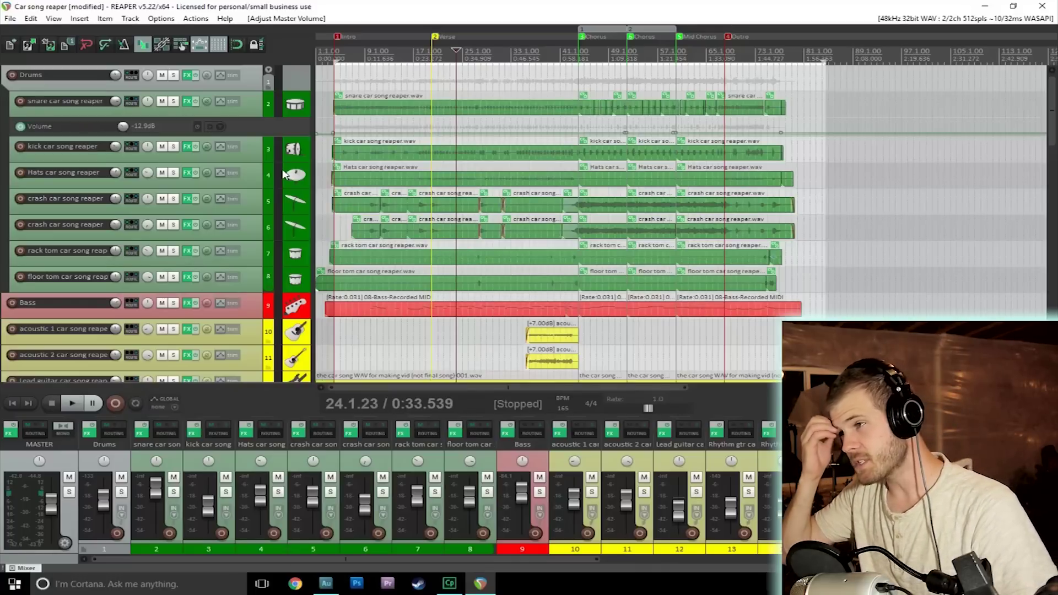
Open the floor tom's FX chain and compare it during playback with ReaEQ bypassed, then re-enabled
left_click(188, 277)
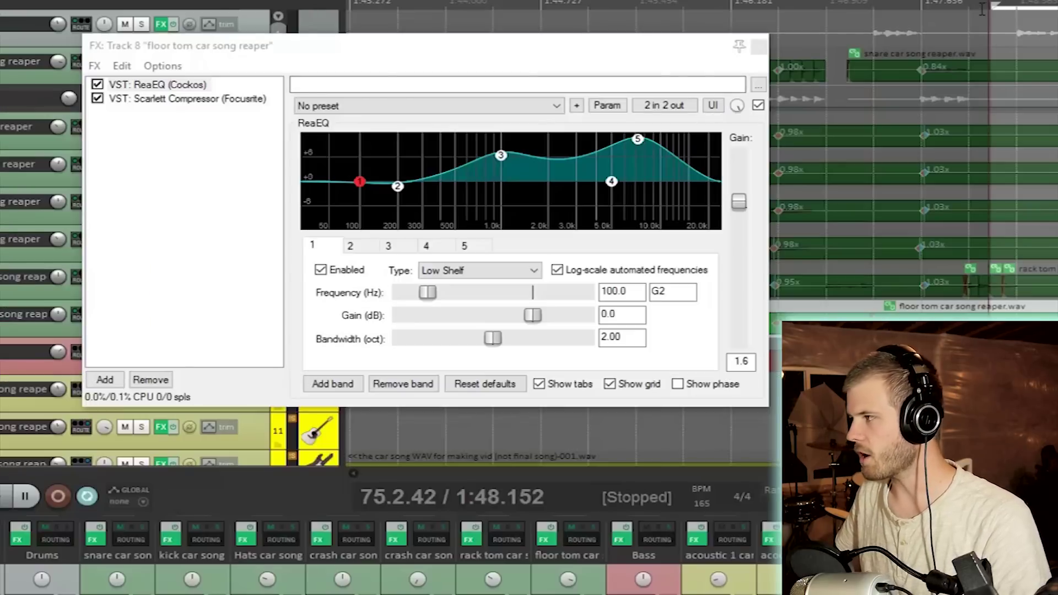
left_click_drag(997, 11, 826, 24)
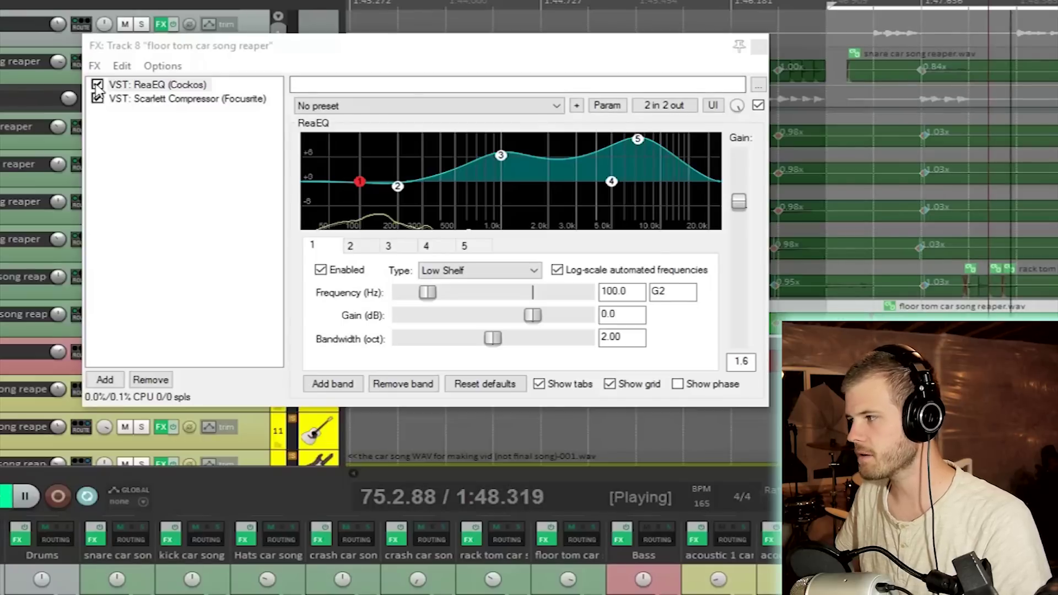
left_click(97, 86)
key("space")
key("space")
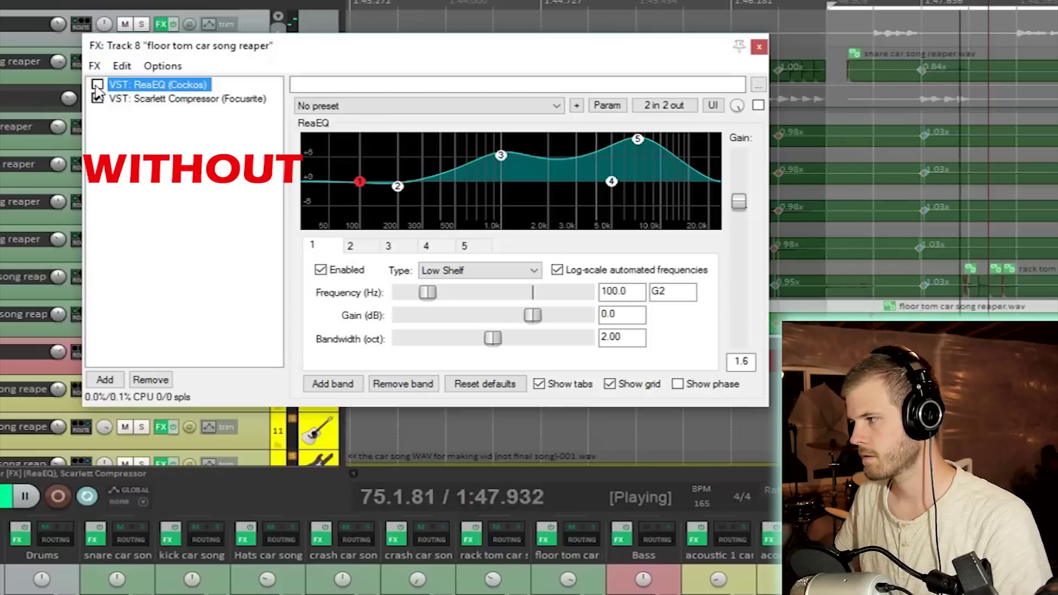
left_click(98, 85)
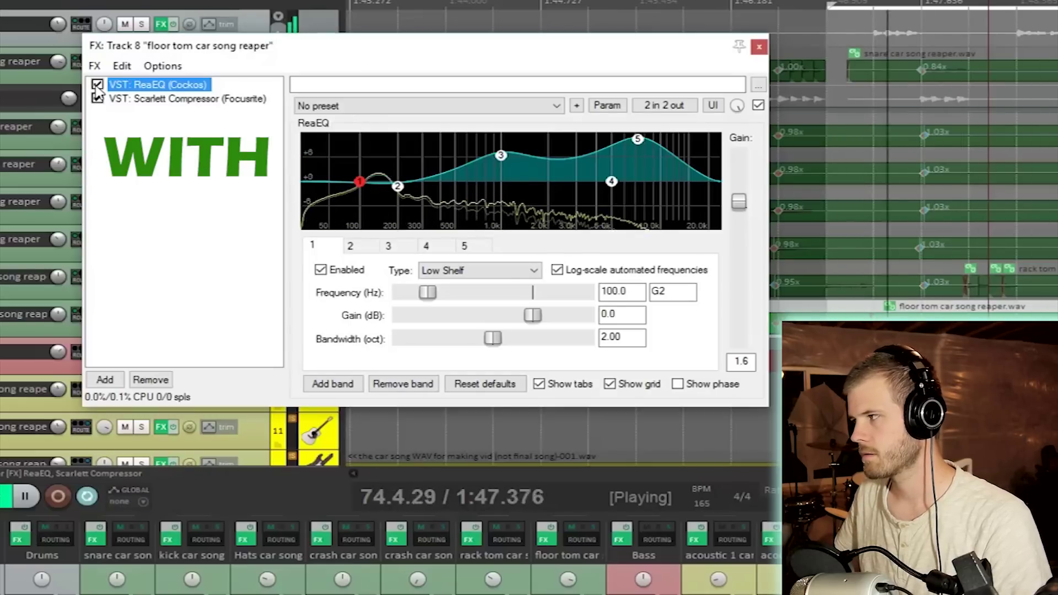
key("space")
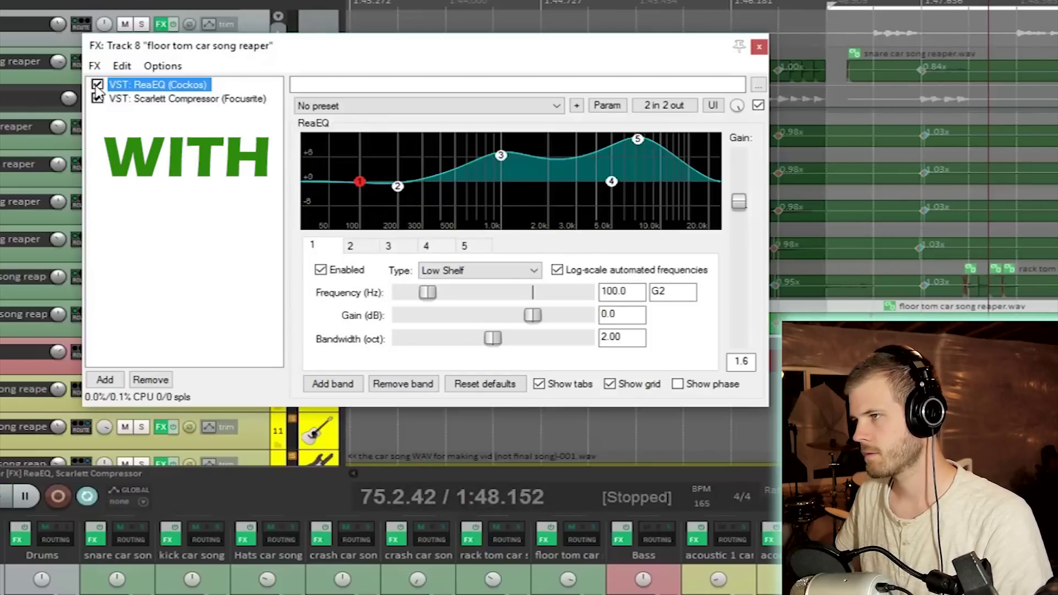
left_click_drag(571, 49, 441, 31)
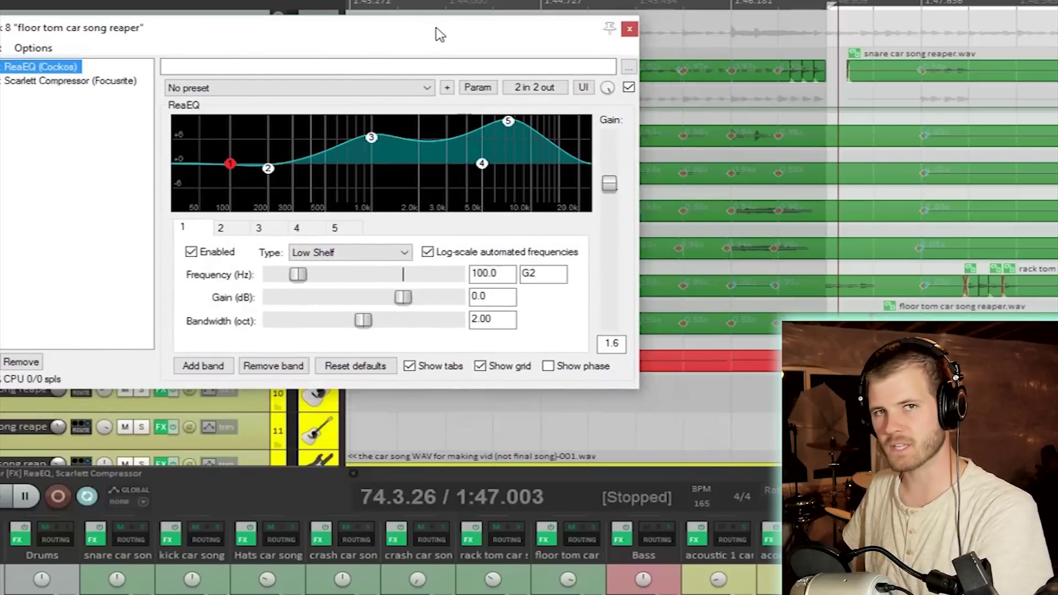
Play the floor tom with and without effects, close its FX window, and shrink track heights
key("space")
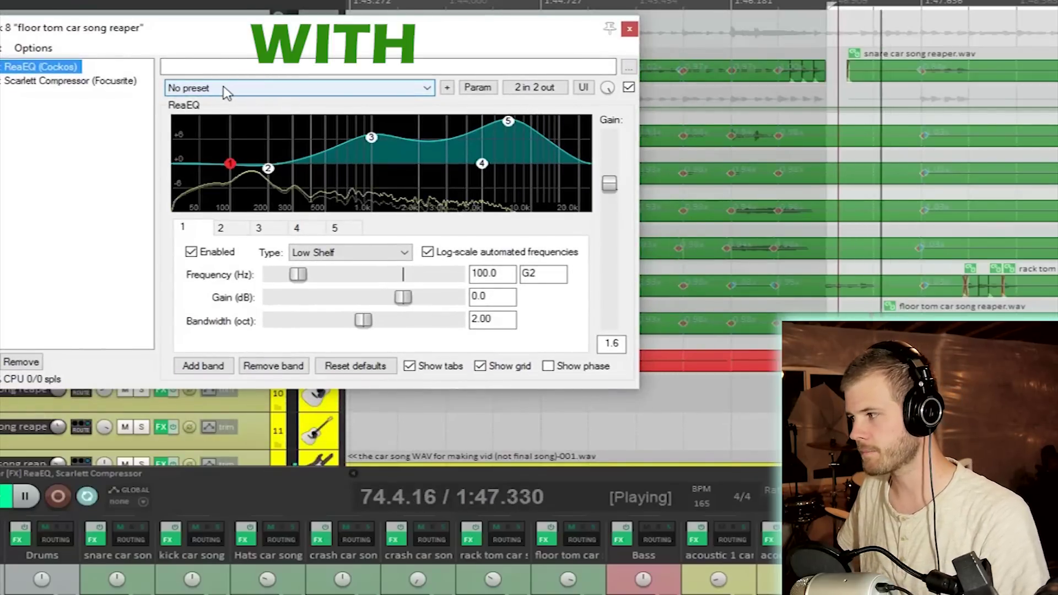
key("space")
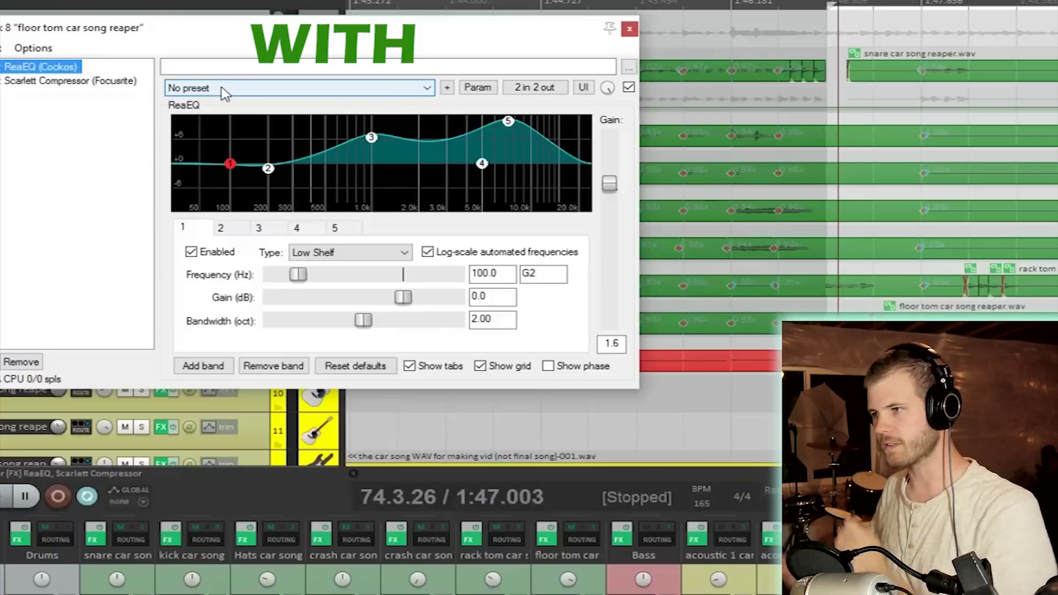
key("space")
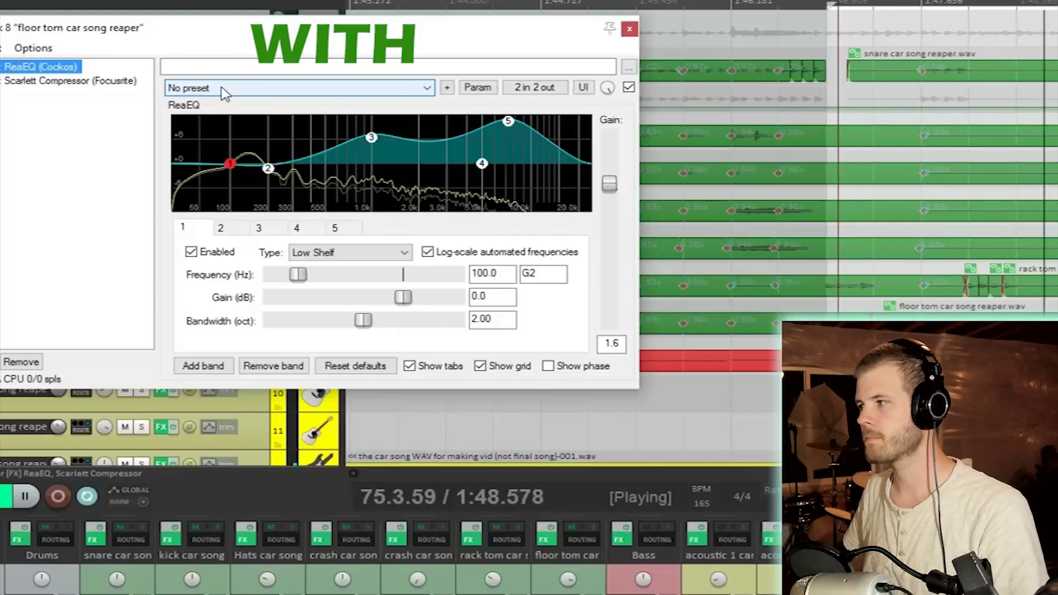
key("space")
key("space")
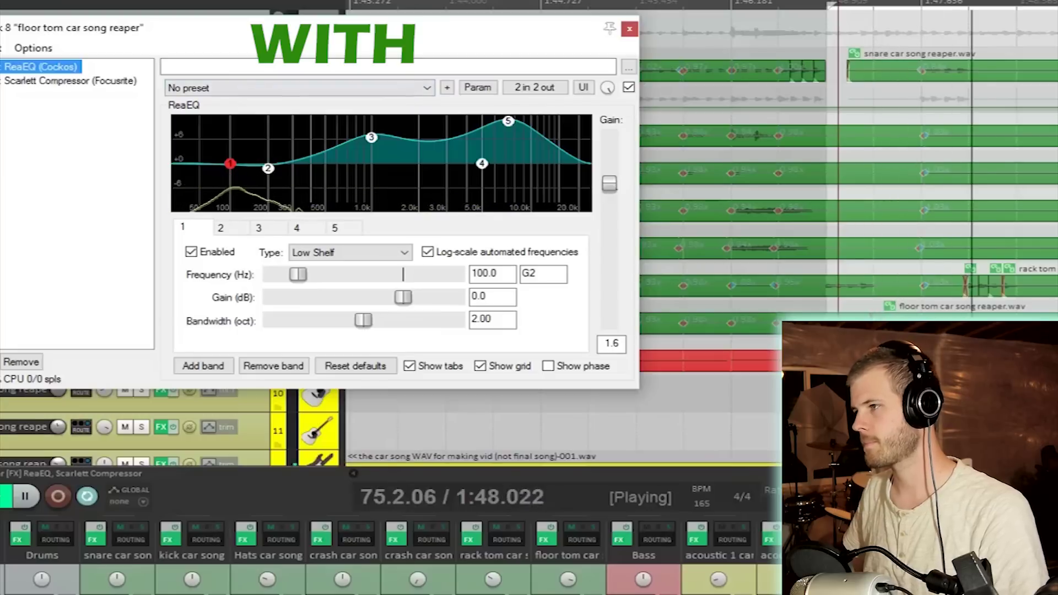
key("space")
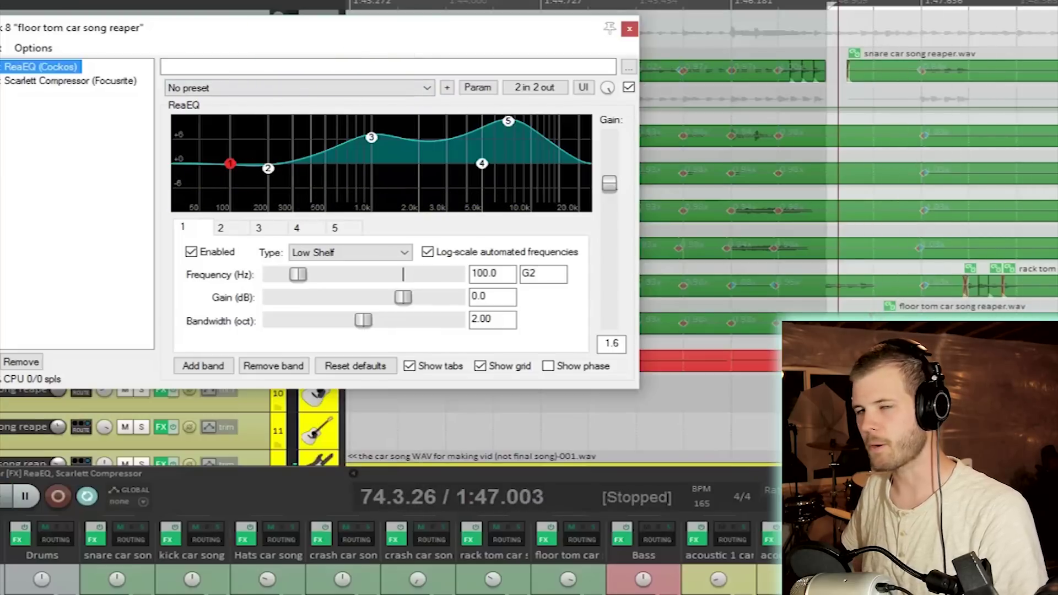
key("space")
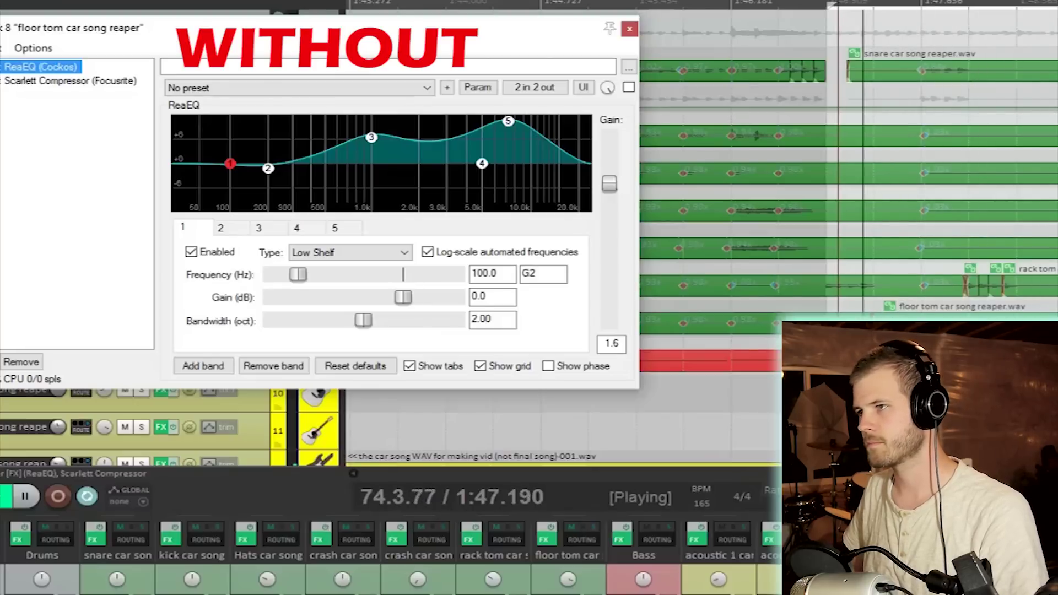
key("space")
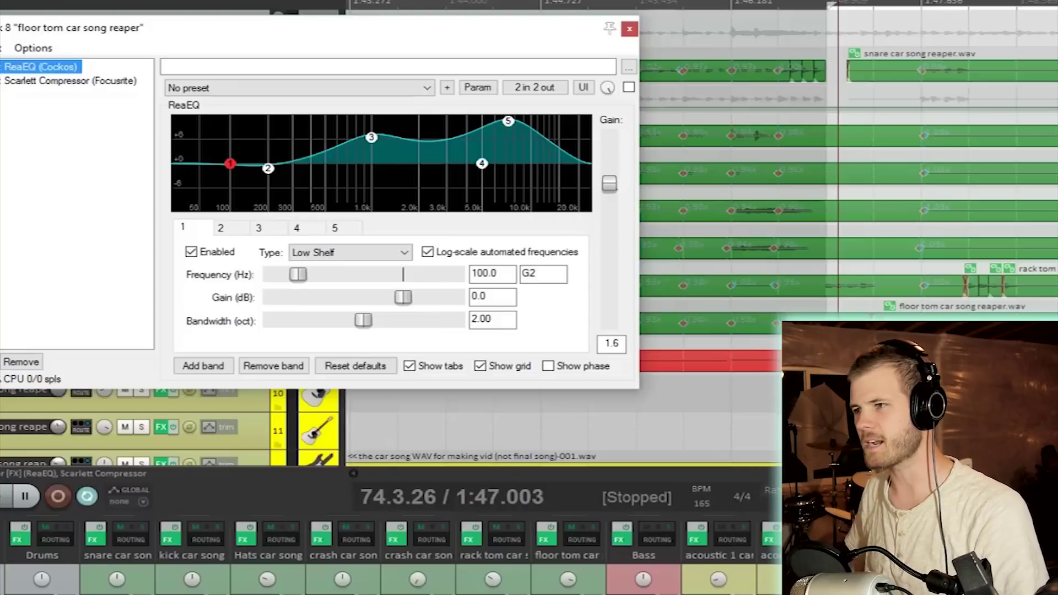
key("space")
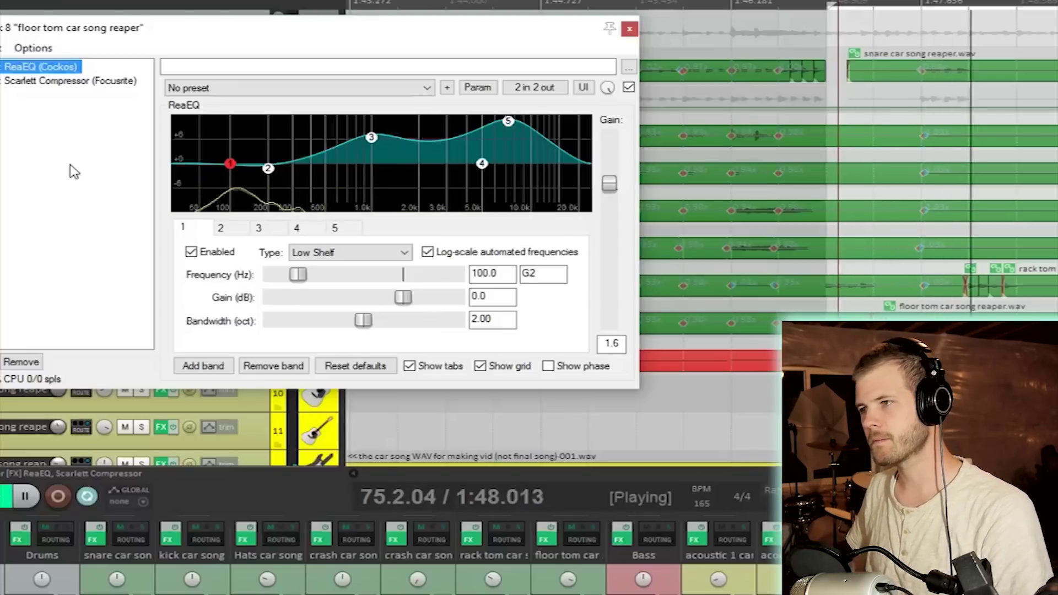
key("space")
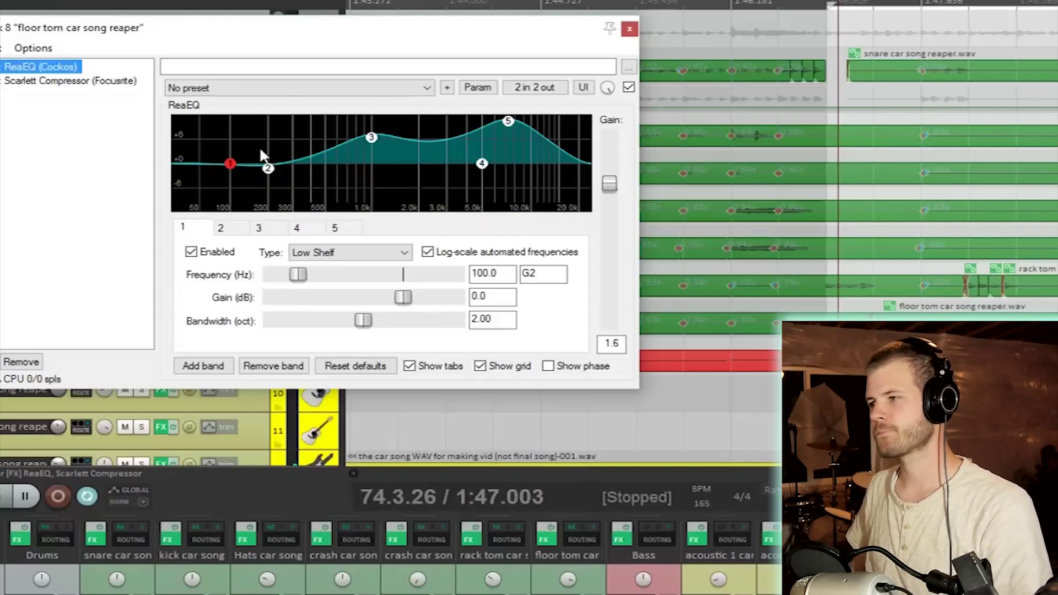
key("Page_Down")
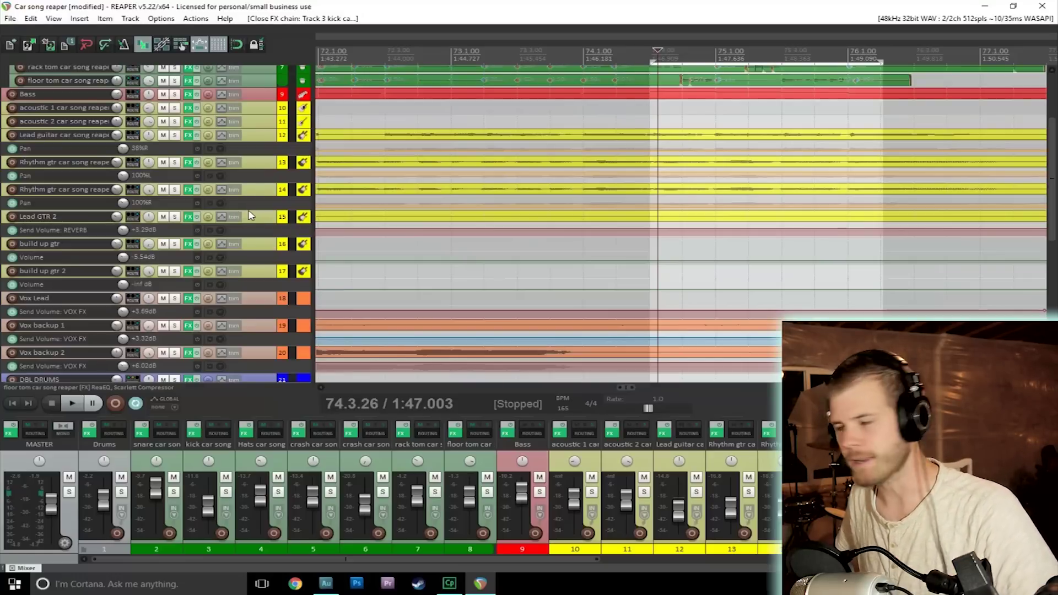
Open the snare's FX chain and view Saturation, second compressor, and Distortion (Fuzz) settings
scroll(250, 215, "down", 5)
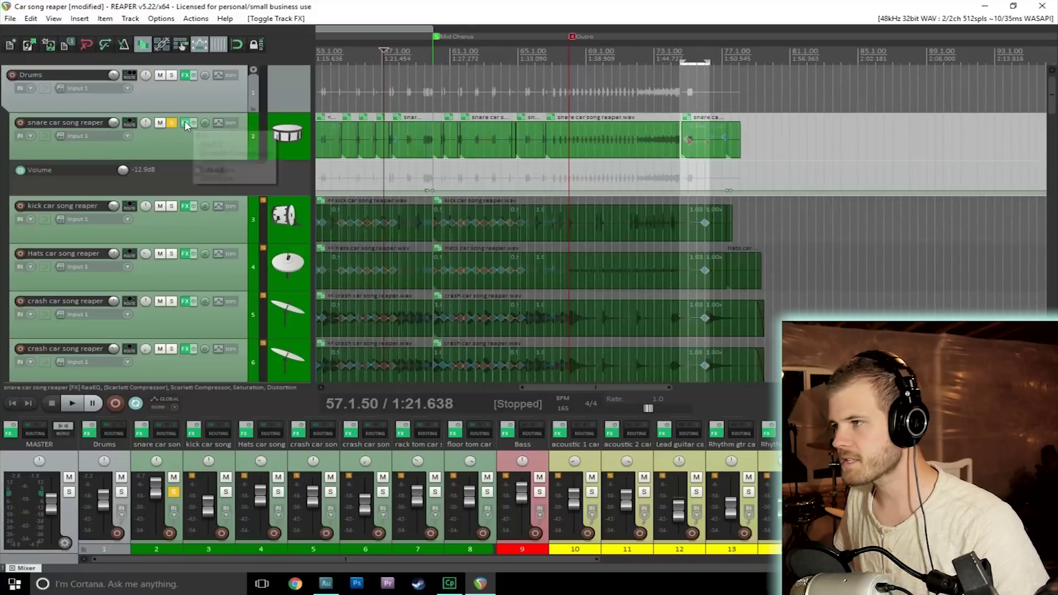
left_click(186, 122)
left_click(484, 239)
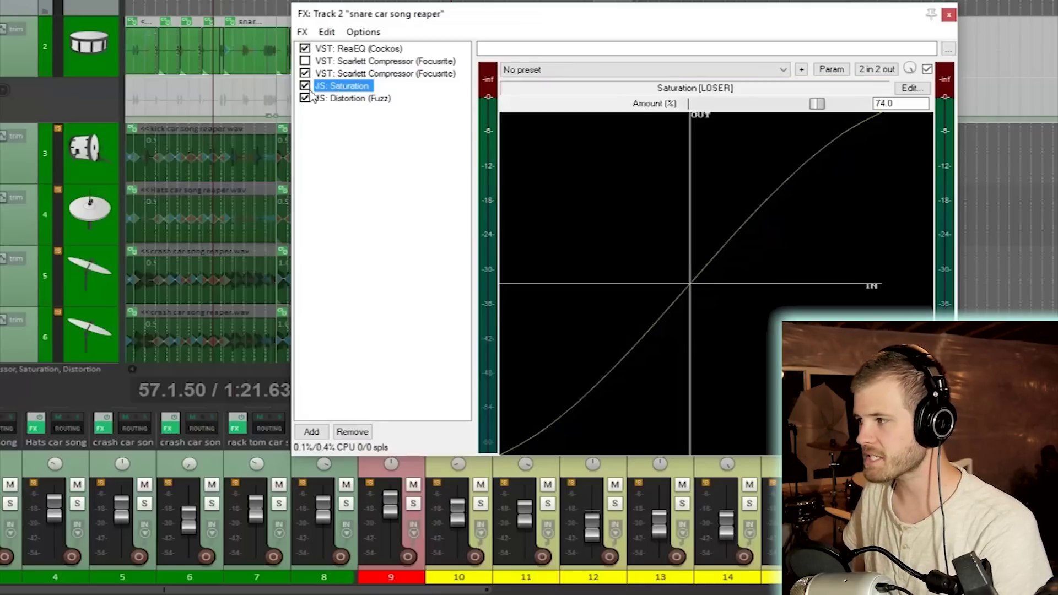
left_click(367, 73)
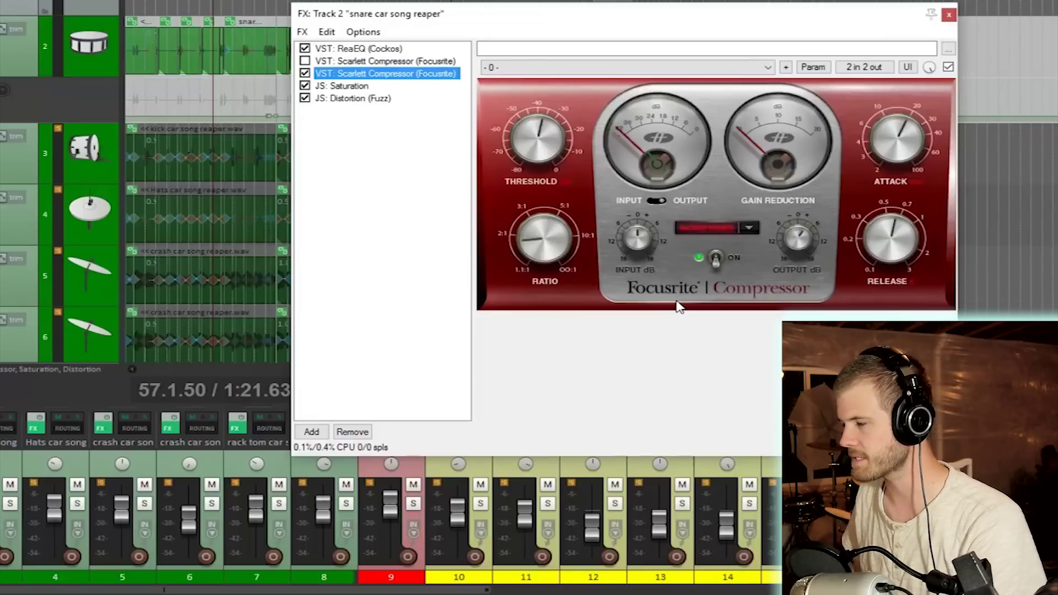
left_click(343, 86)
left_click(342, 99)
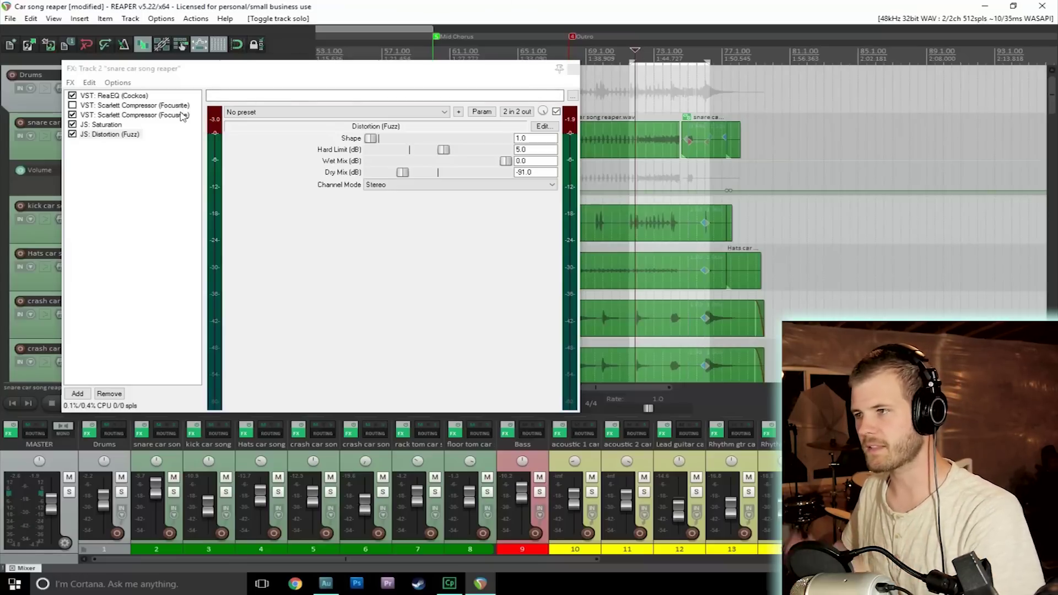
Play the snare while toggling JS: Saturation and Distortion (Fuzz) off, back on, and off again
key("space")
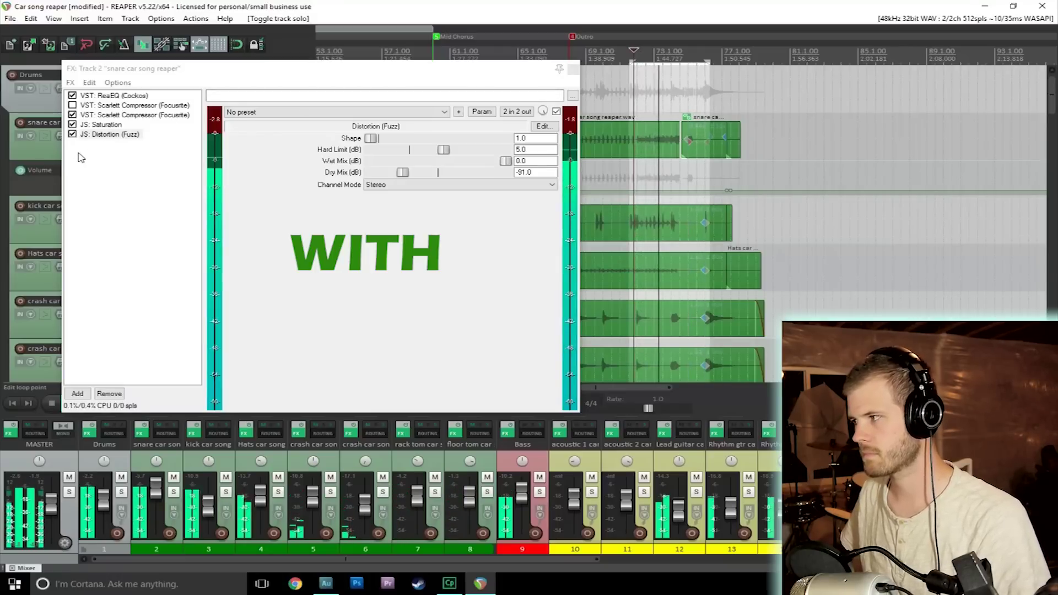
left_click(73, 125)
left_click(73, 134)
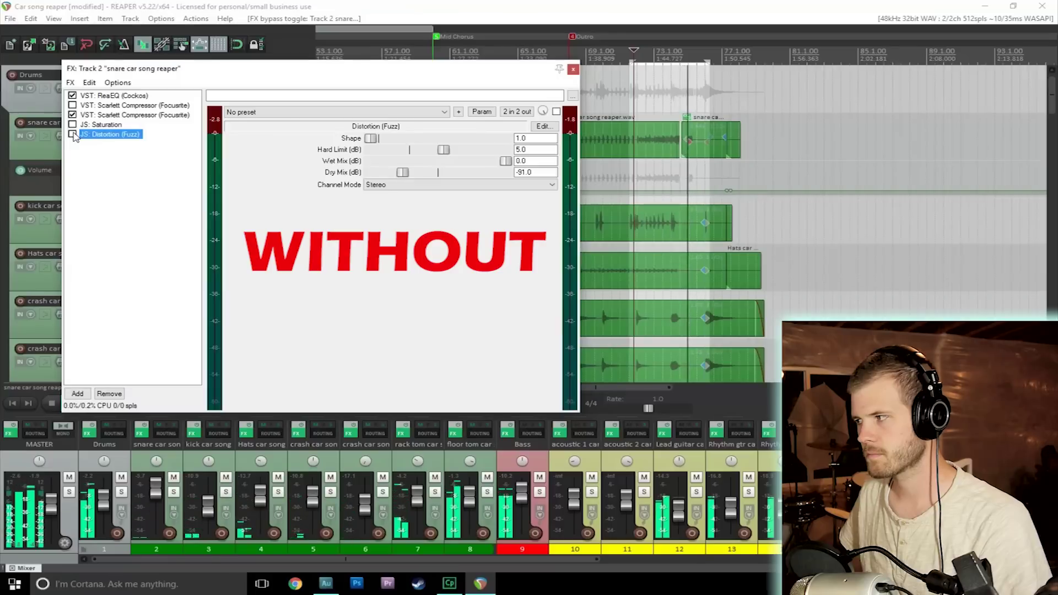
left_click(73, 134)
left_click(73, 125)
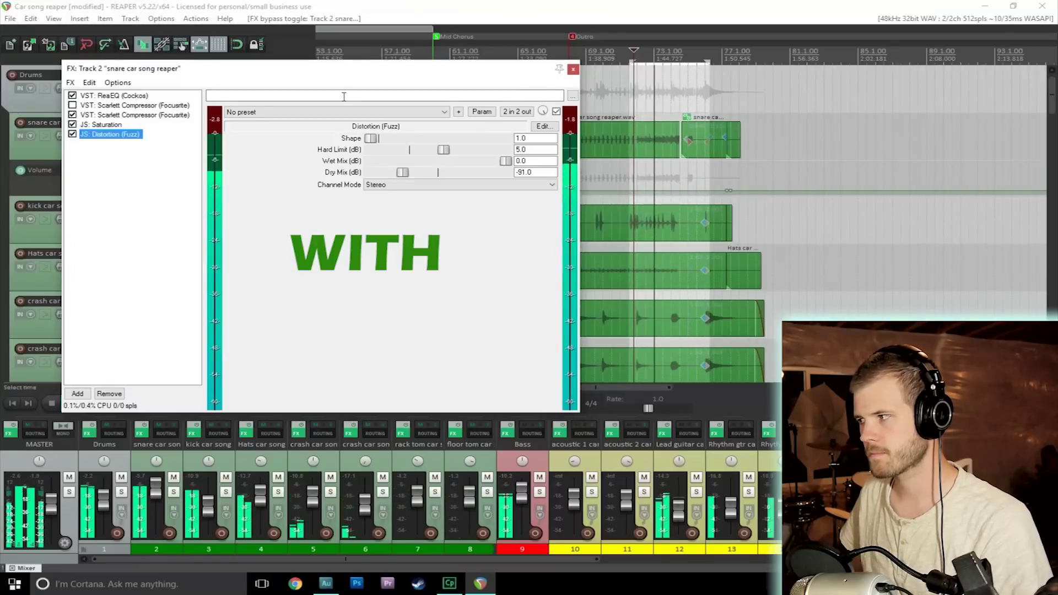
left_click(72, 125)
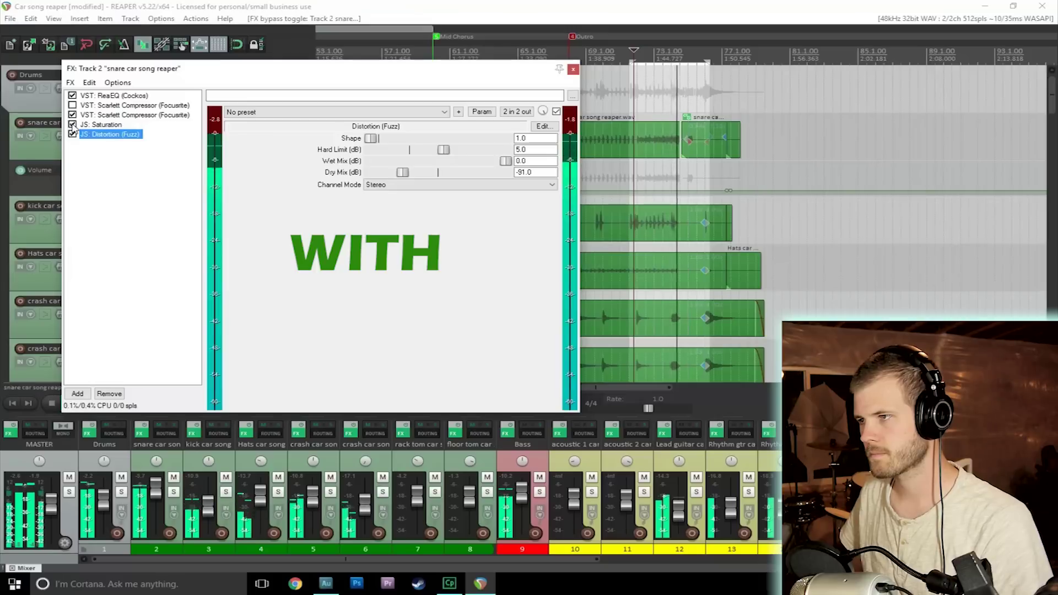
left_click(73, 134)
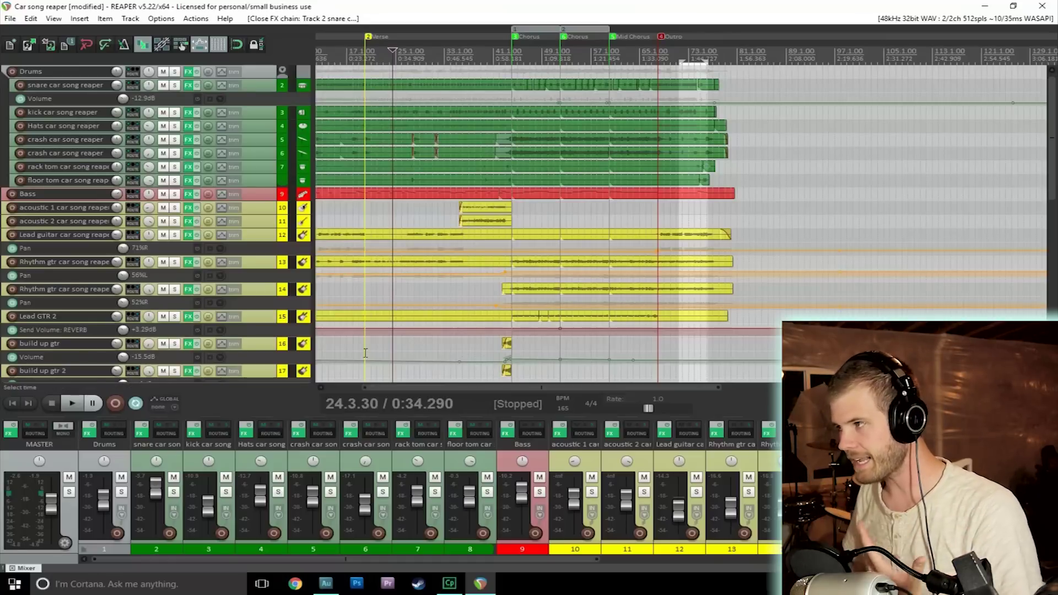
Unsolo Track 16 (Lead Vocals) and play Audition's session, then play REAPER's car song mix
left_click(327, 584)
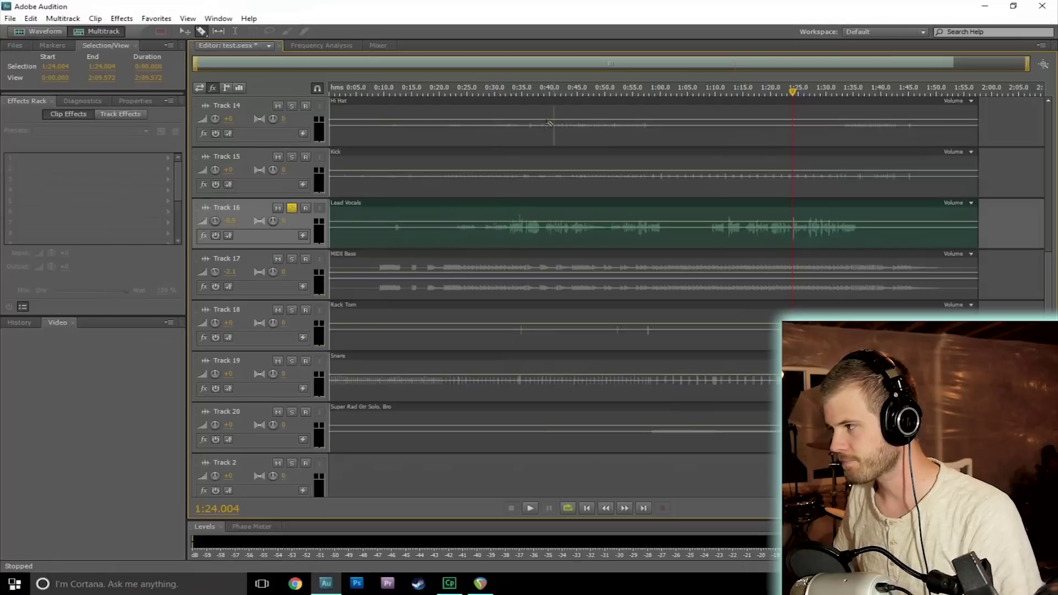
left_click(291, 207)
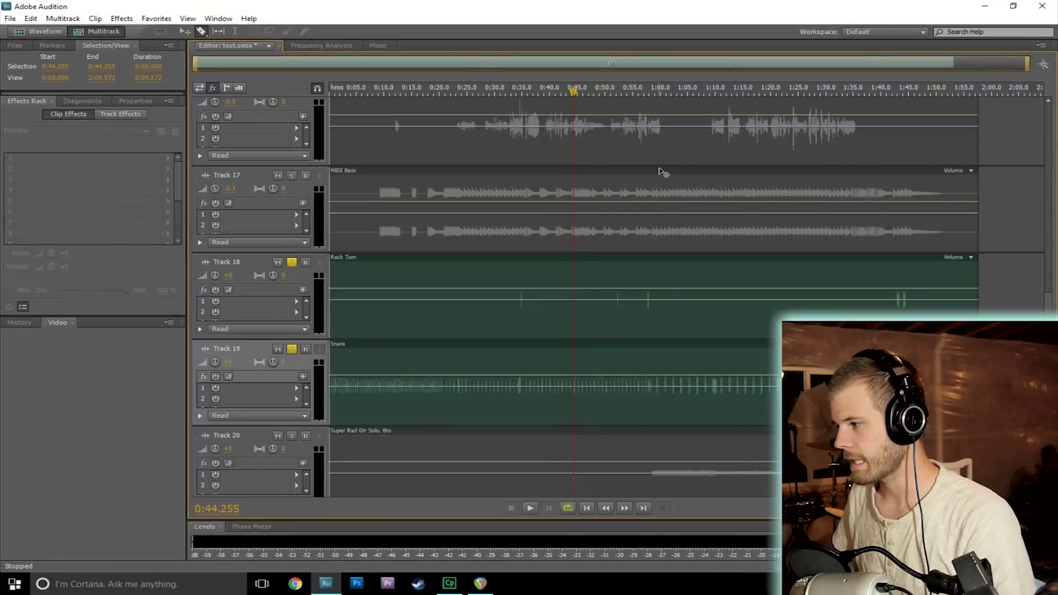
key("space")
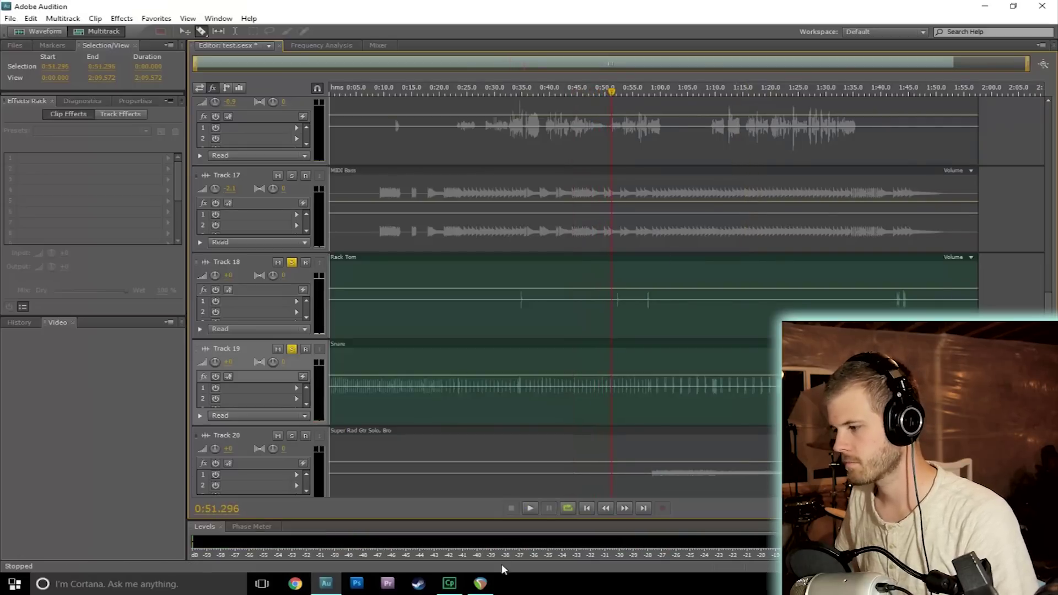
left_click(479, 583)
key("space")
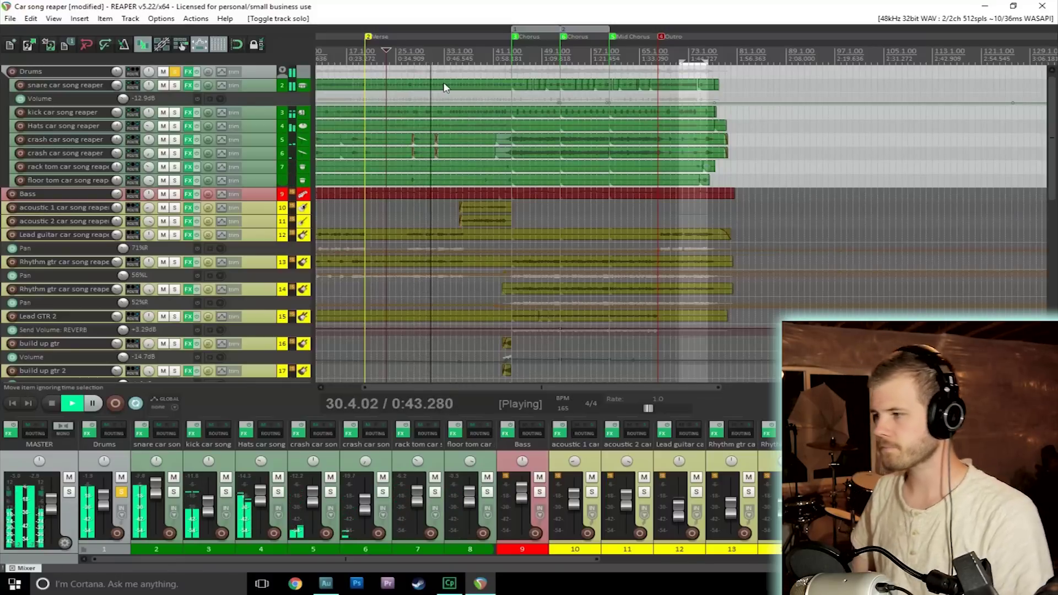
Stop playback and open the DBL DRUMS bus FX chain holding ReaComp and ReaEQ
key("space")
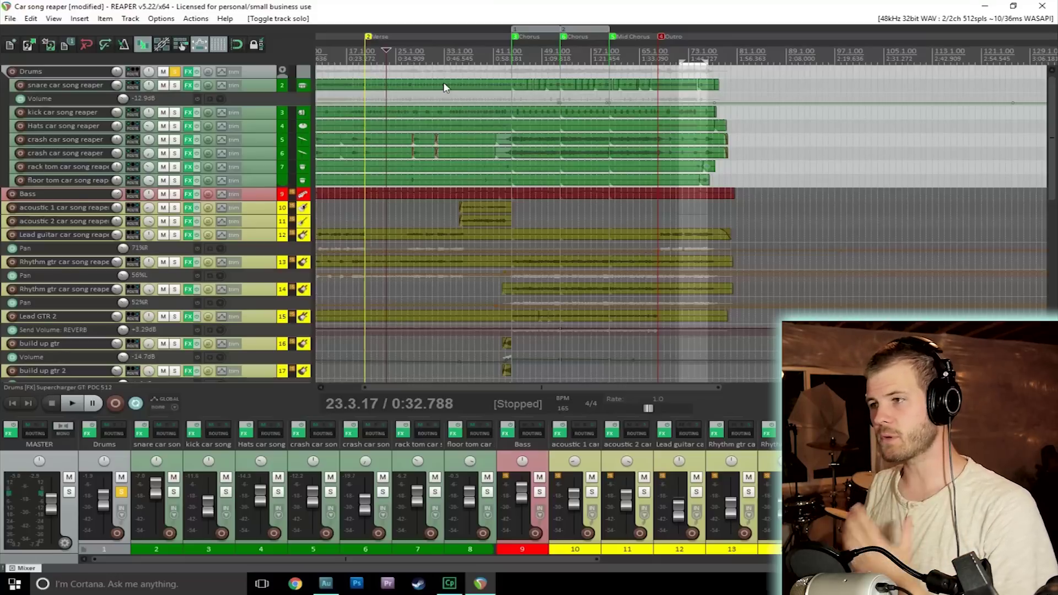
scroll(379, 468, "right", 5)
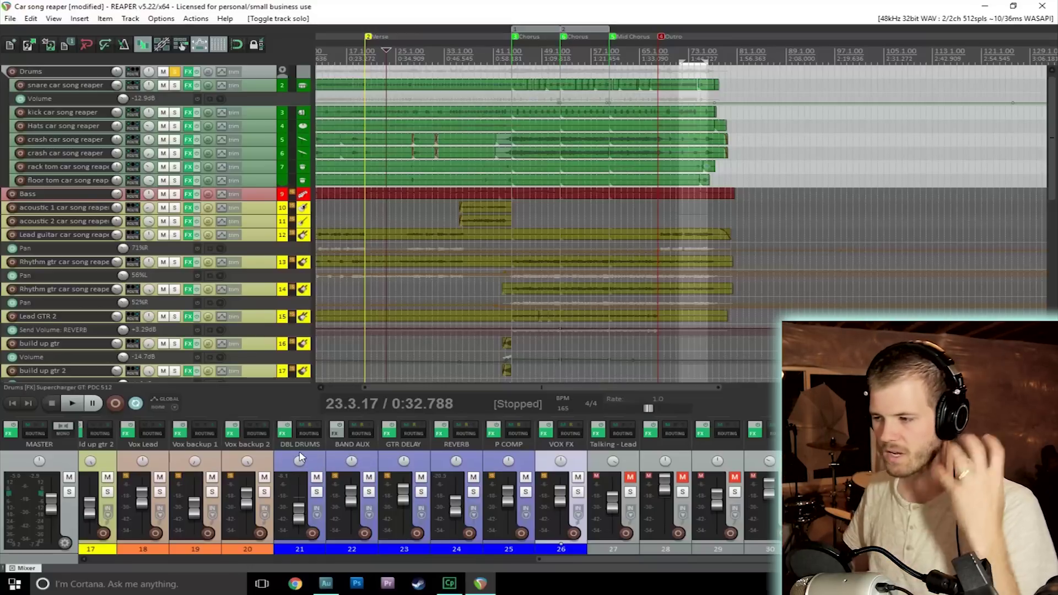
left_click(284, 433)
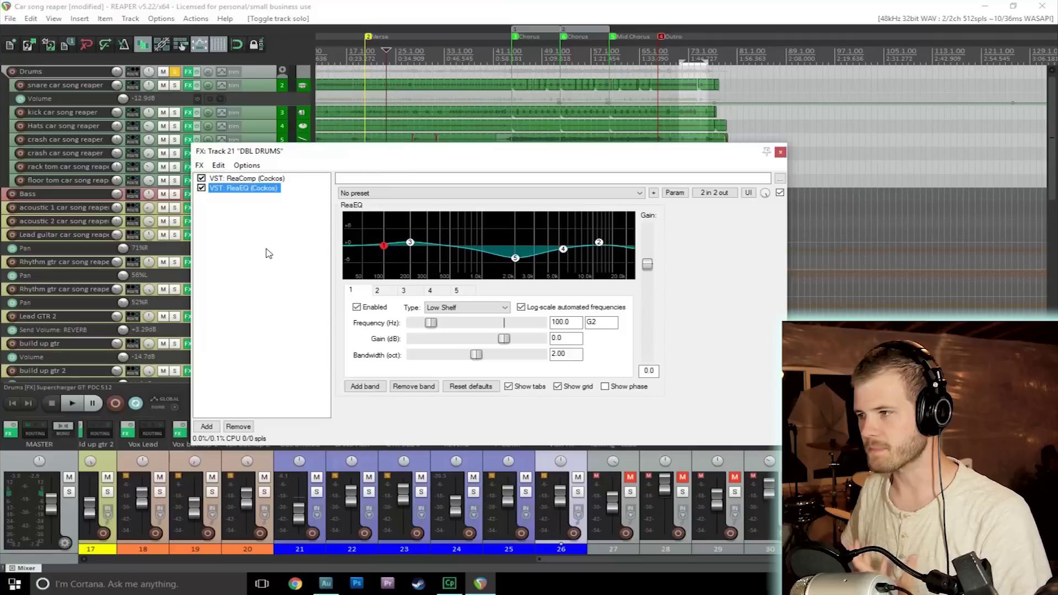
Review the DBL DRUMS ReaEQ curve and ReaComp (31.8:1 ratio, −26.8 dB threshold), moving the window aside
left_click(238, 179)
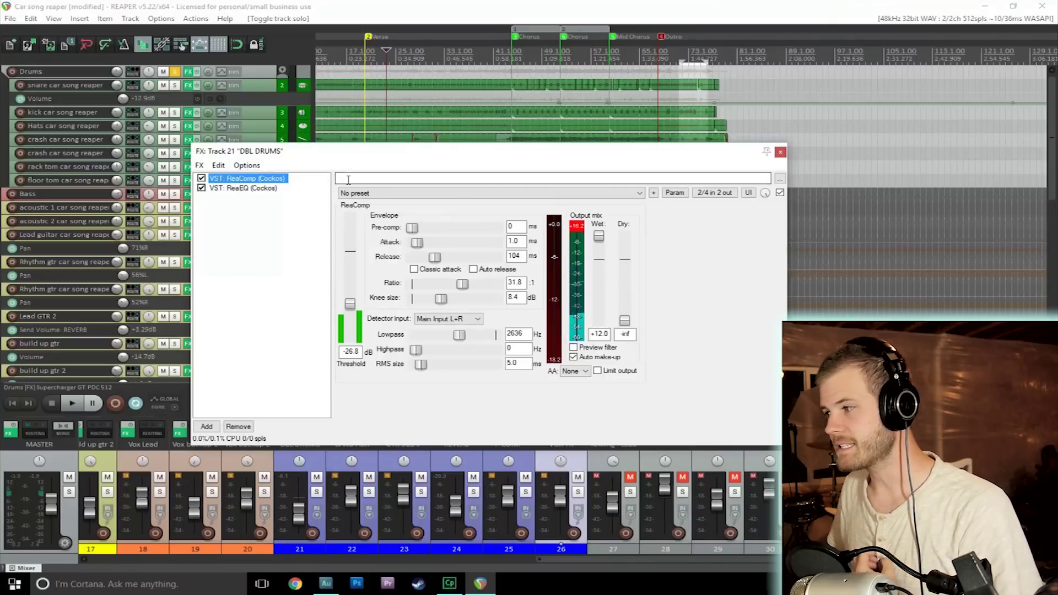
left_click(244, 189)
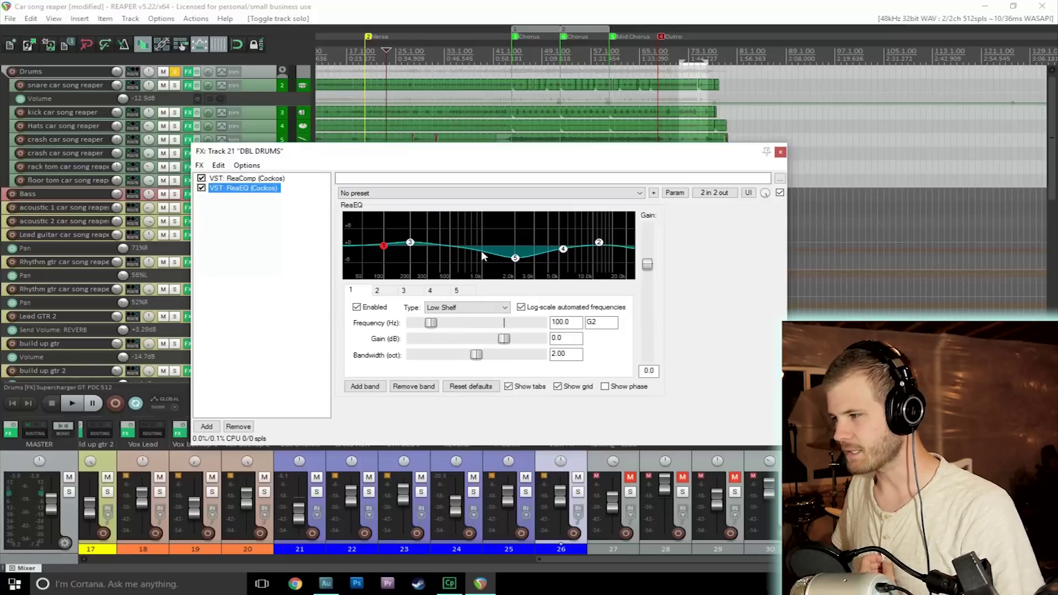
key("Up")
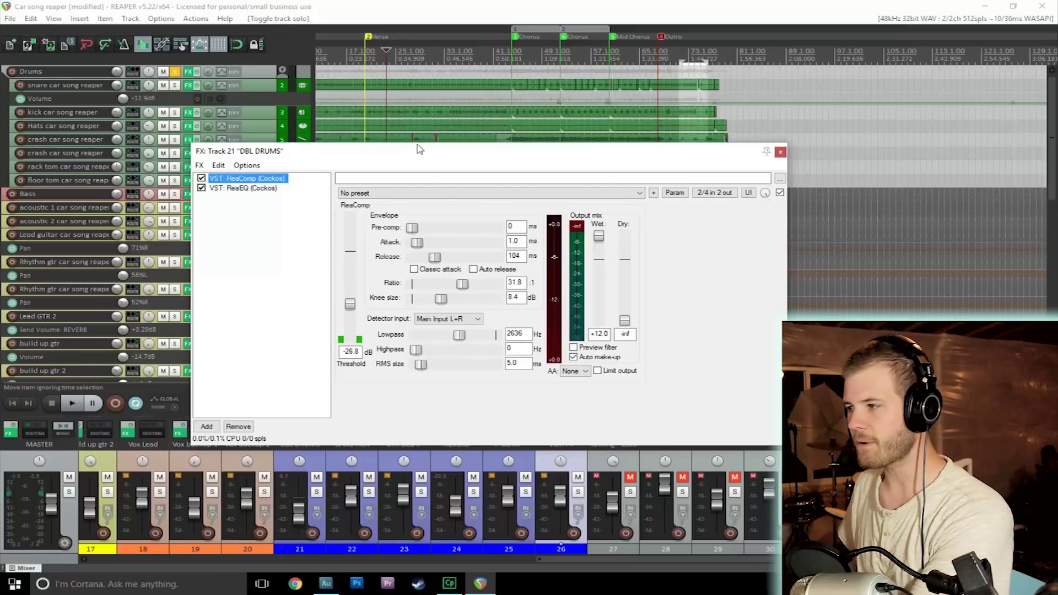
left_click_drag(420, 149, 588, 54)
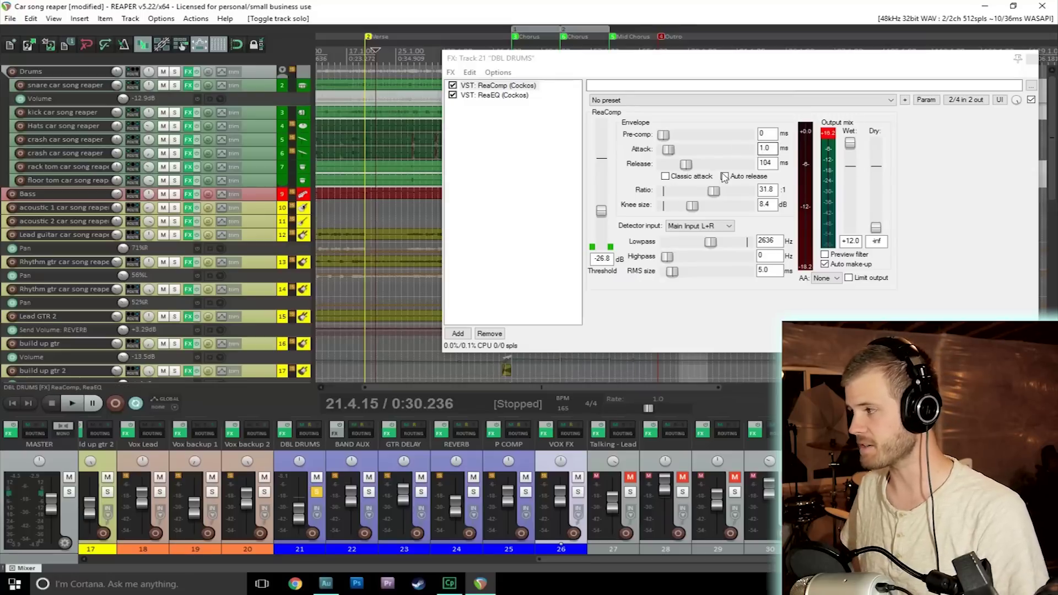
Play the mix briefly from 0:30 to hear the compressed drums
key("space")
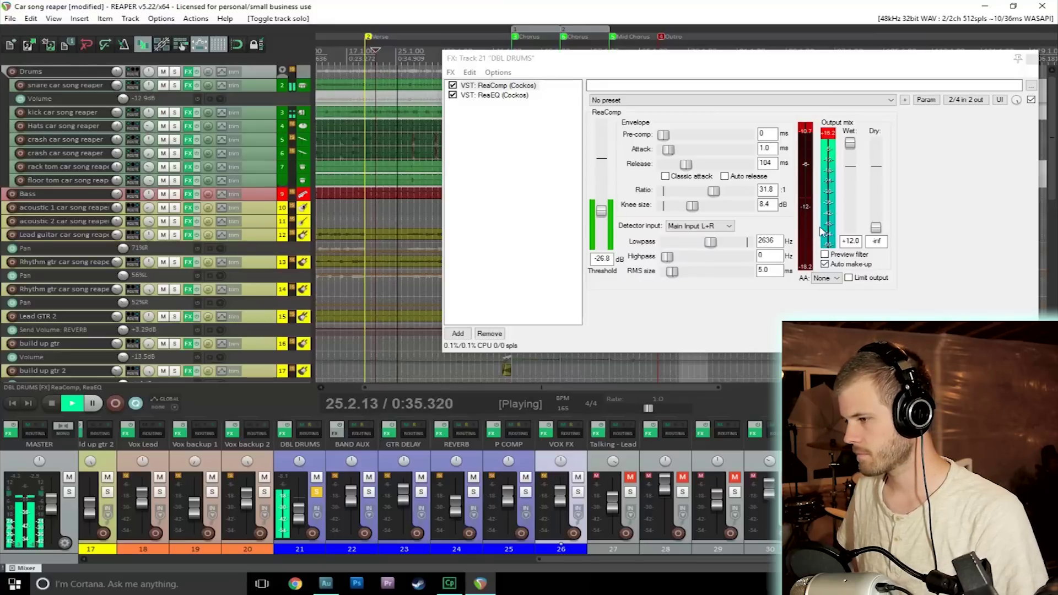
key("space")
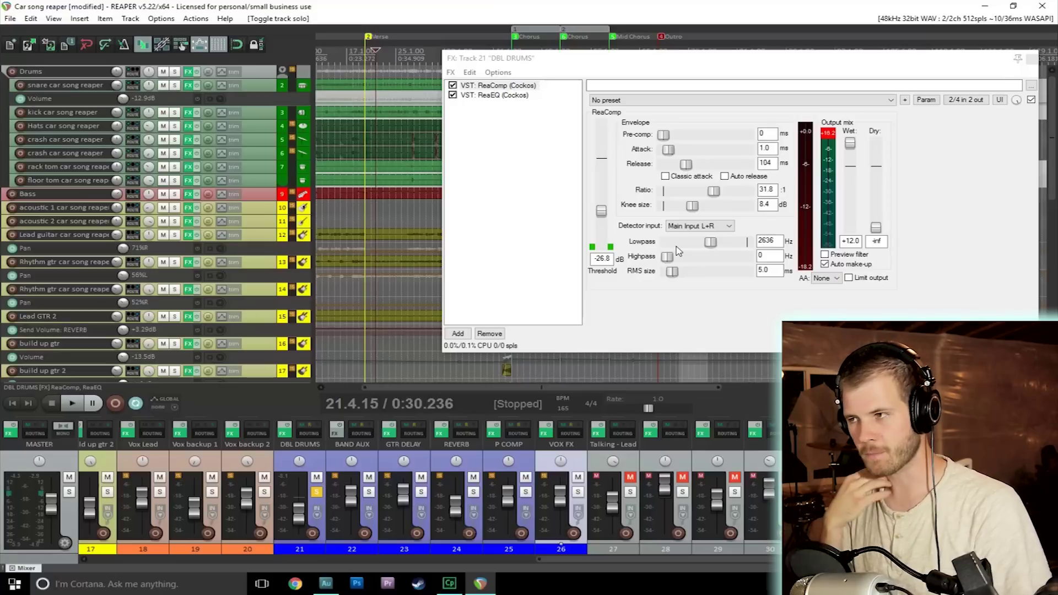
key("space")
key("space")
Swap the solo from DBL DRUMS to the Drums folder, play it, then bring up Audition
left_click(317, 492)
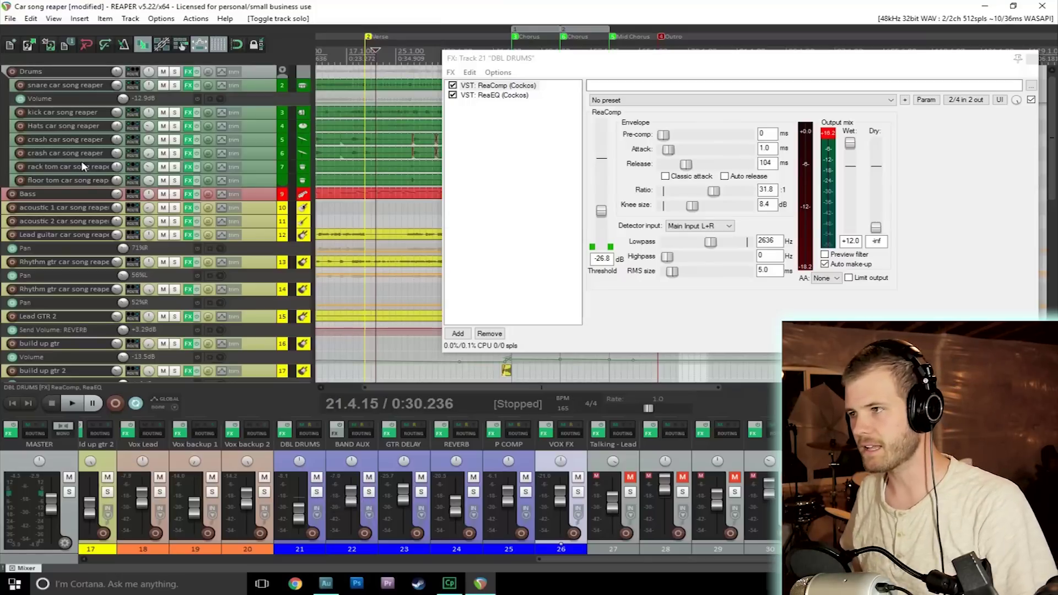
left_click(174, 72)
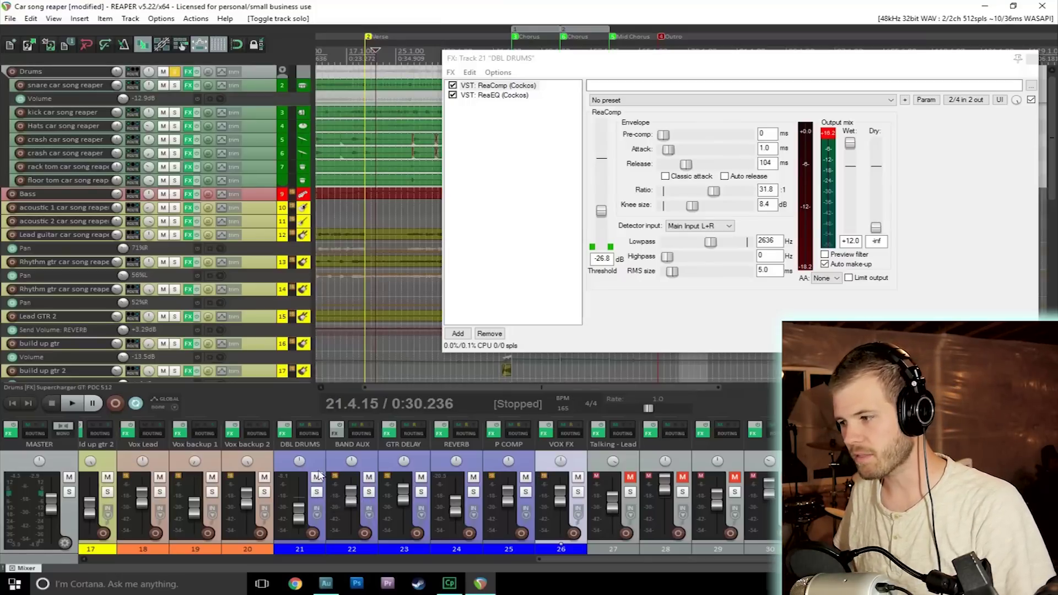
key("space")
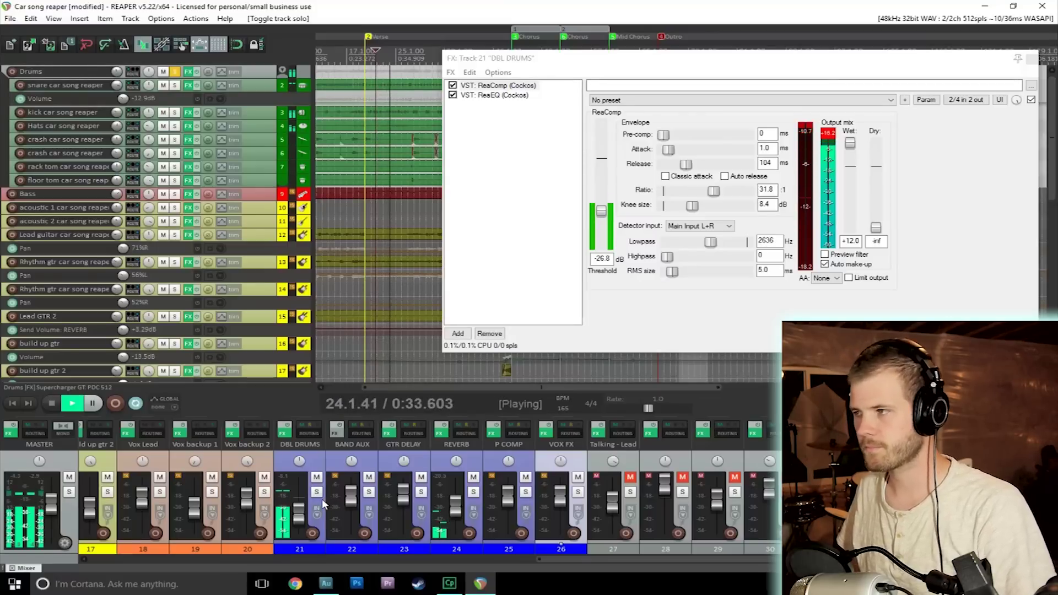
left_click(327, 584)
Play the older test.sesx mix in Audition for comparison, then switch windows
key("space")
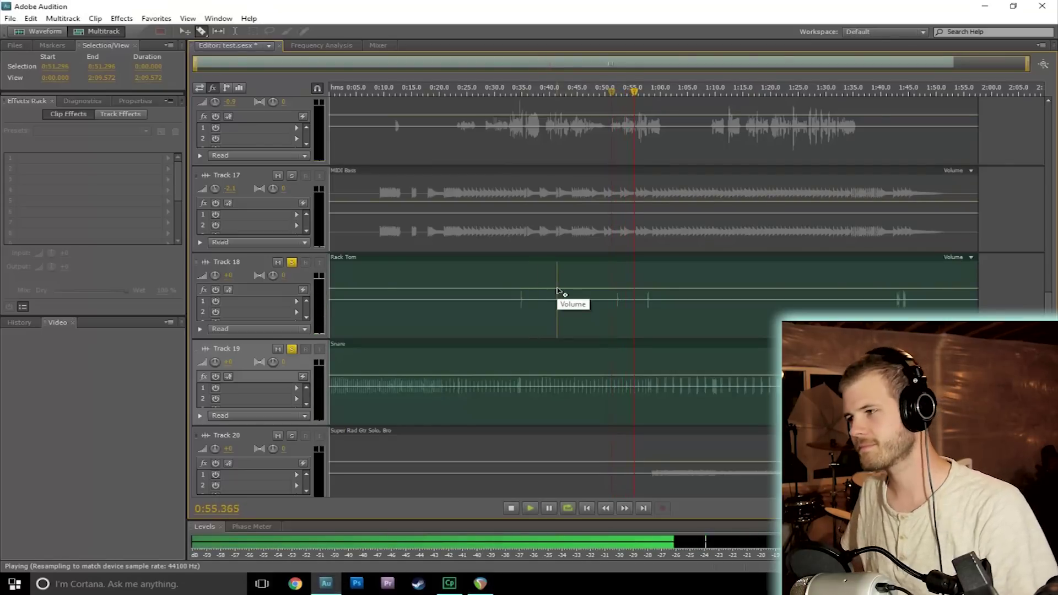
key("alt+Tab")
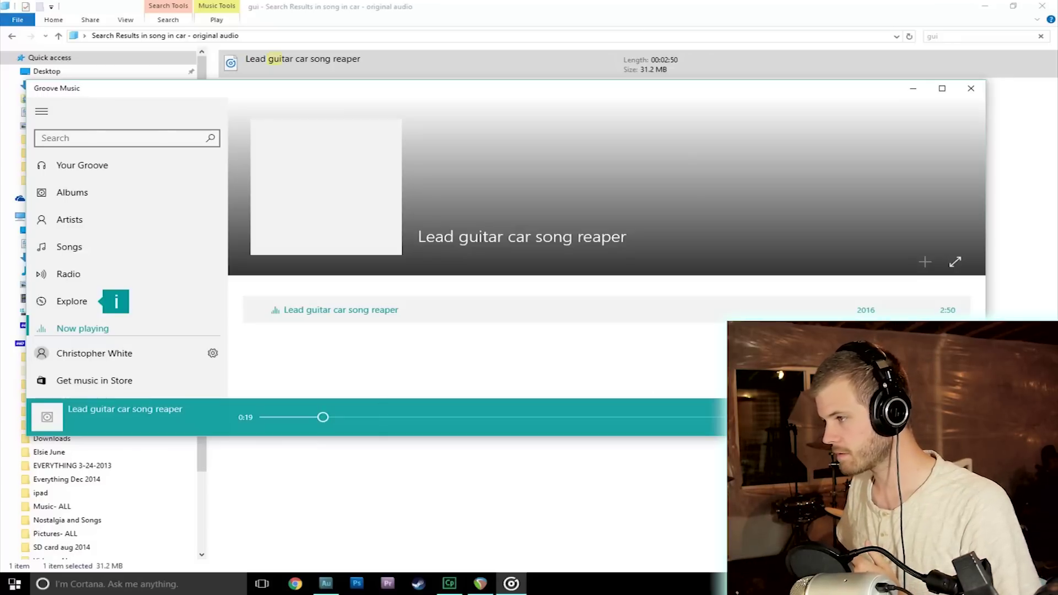
Jump to about 1:01 in the Lead guitar car song reaper track in Groove Music
left_click(447, 418)
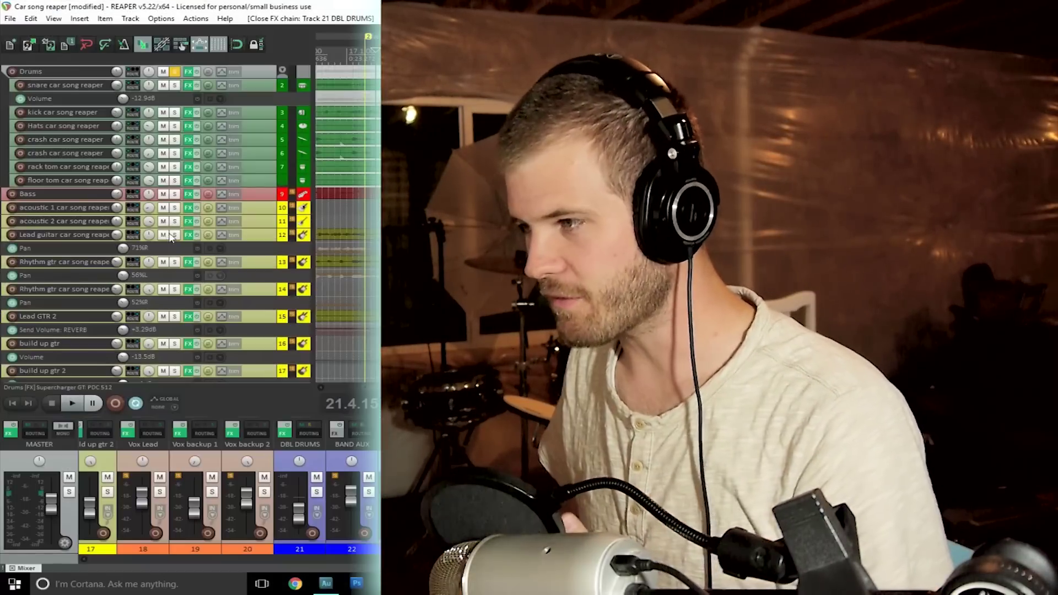
Unsolo Drums, view the Lead guitar's Guitar Rig 5 preset 'All the Blink Things', and play
left_click(176, 72)
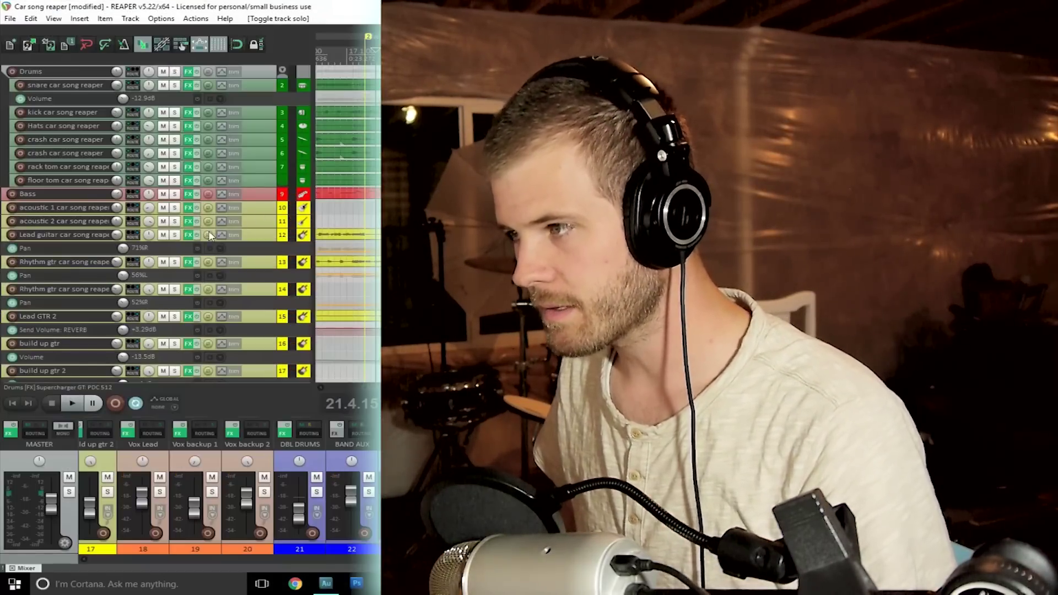
left_click(189, 235)
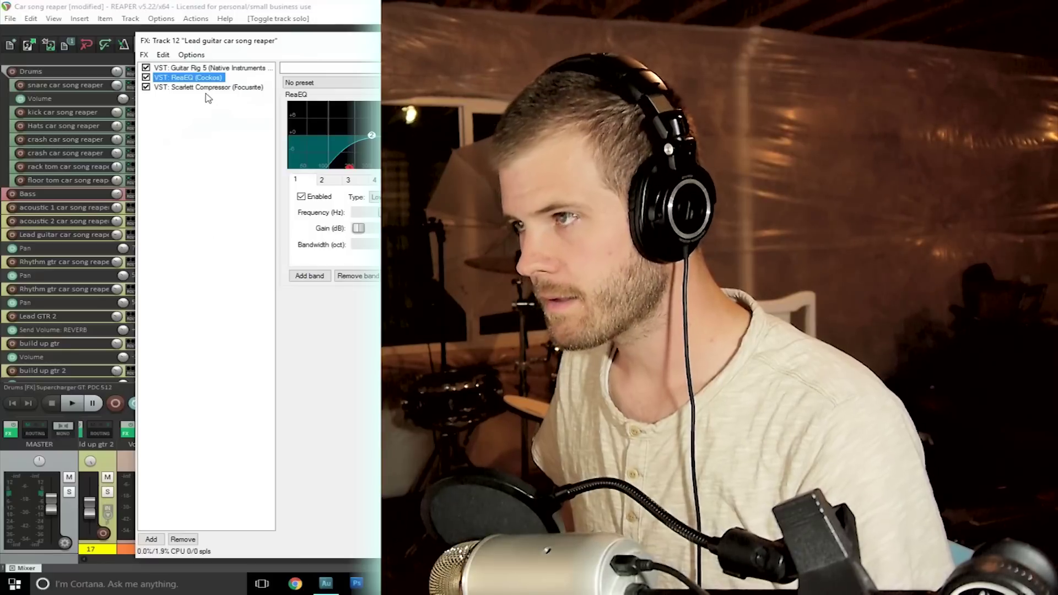
left_click(216, 68)
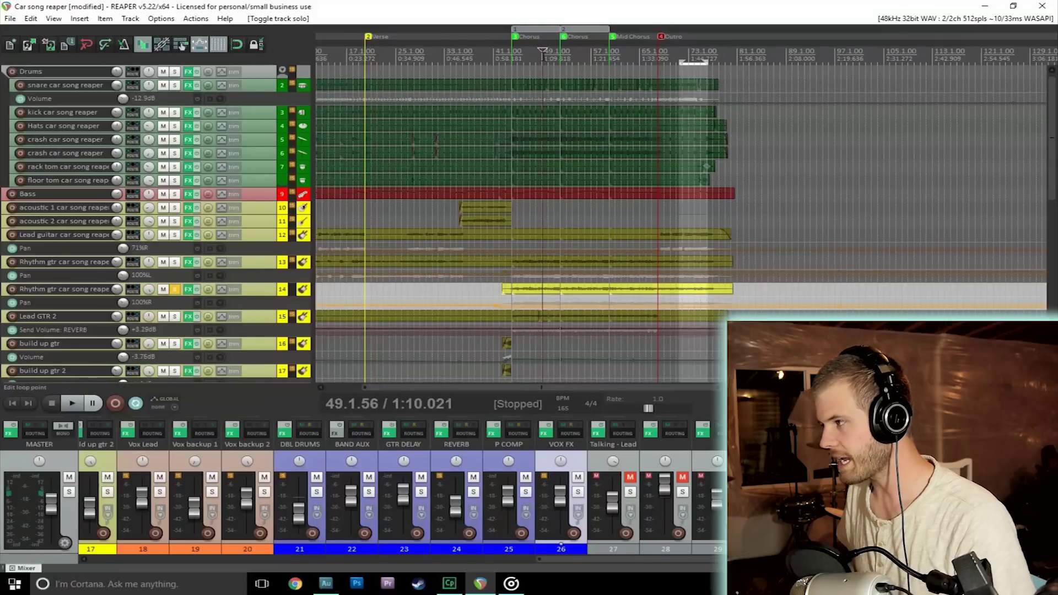
key("space")
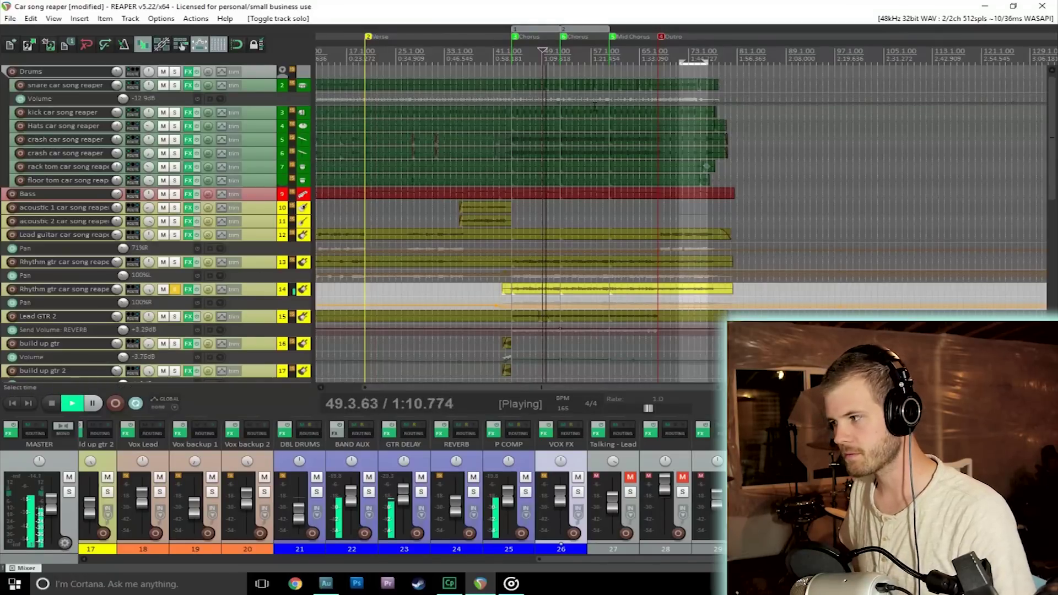
Solo rhythm guitar track 13 together with Lead GTR 2 on track 15
left_click(175, 262)
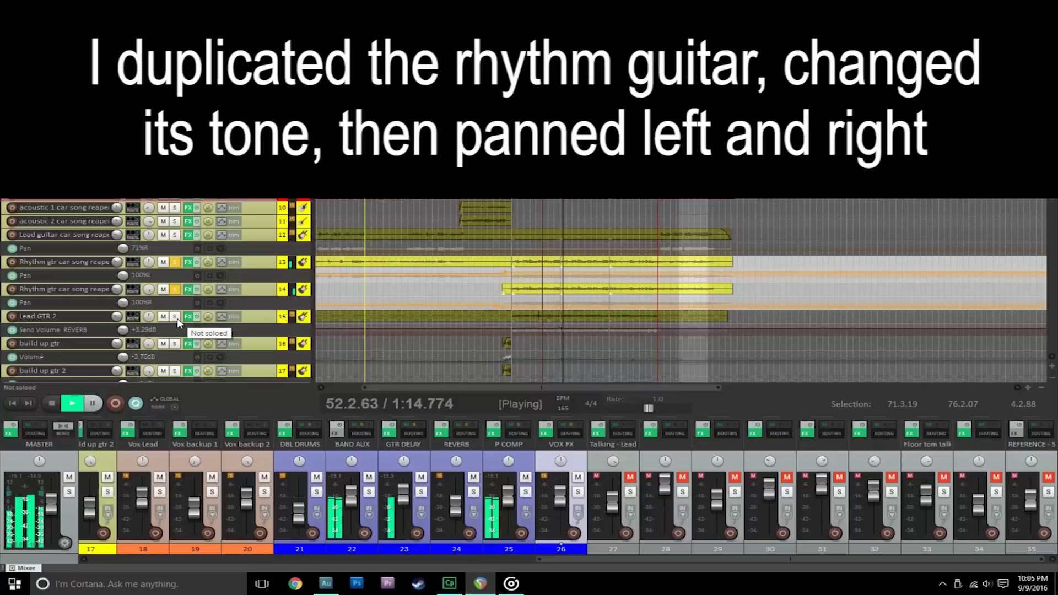
left_click(176, 319)
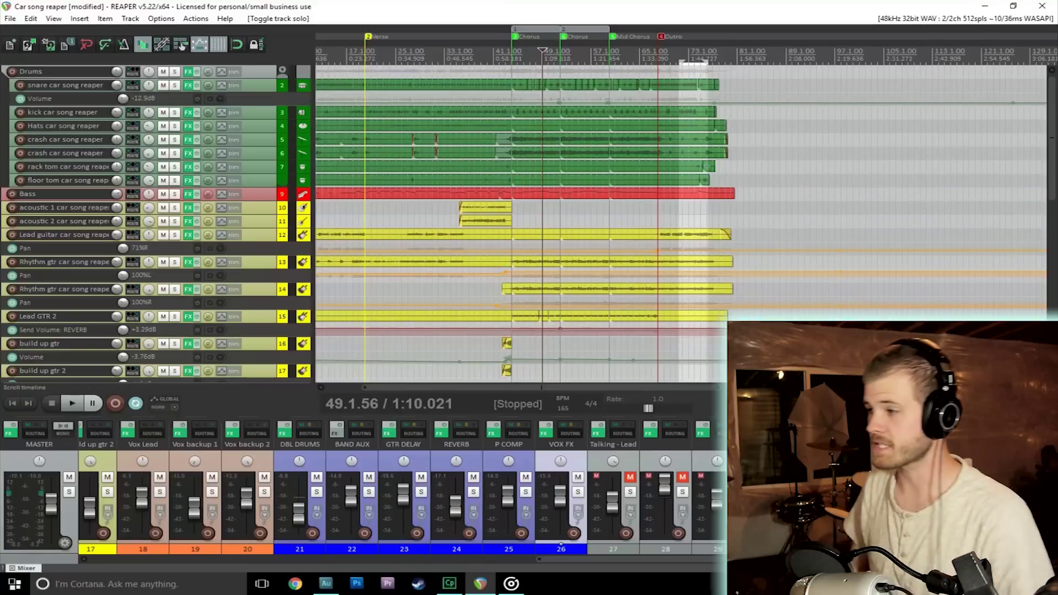
Play the panned rhythm guitars from near bar 7, then stop
scroll(365, 147, "down", 3)
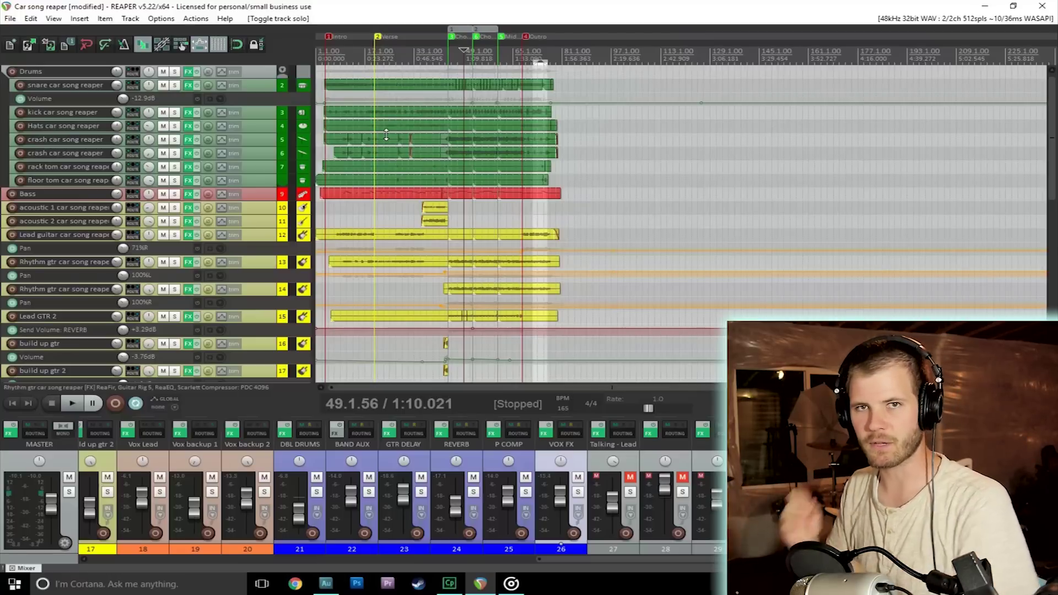
left_click(336, 53)
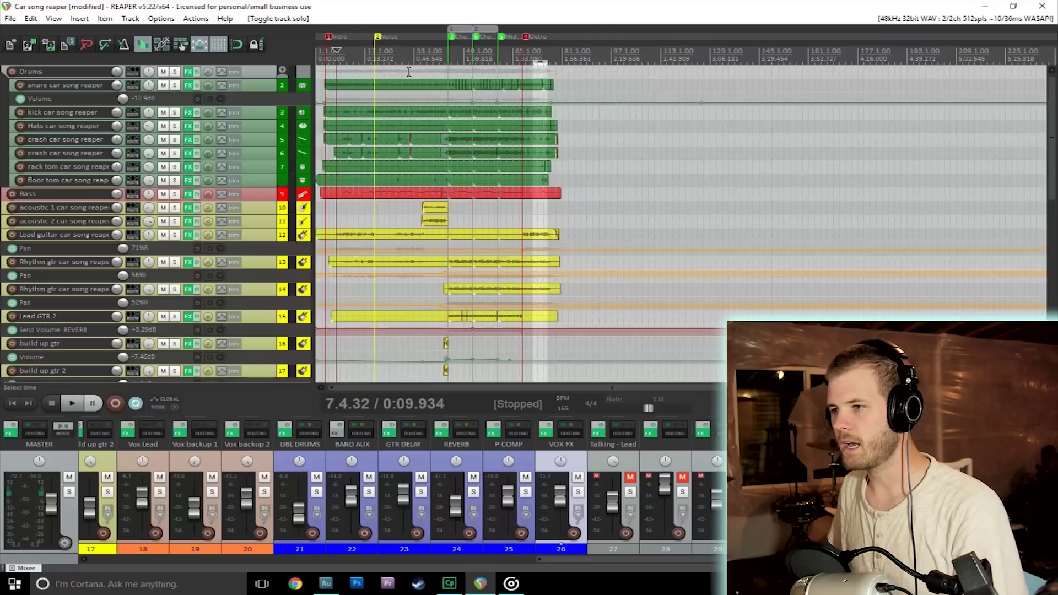
key("space")
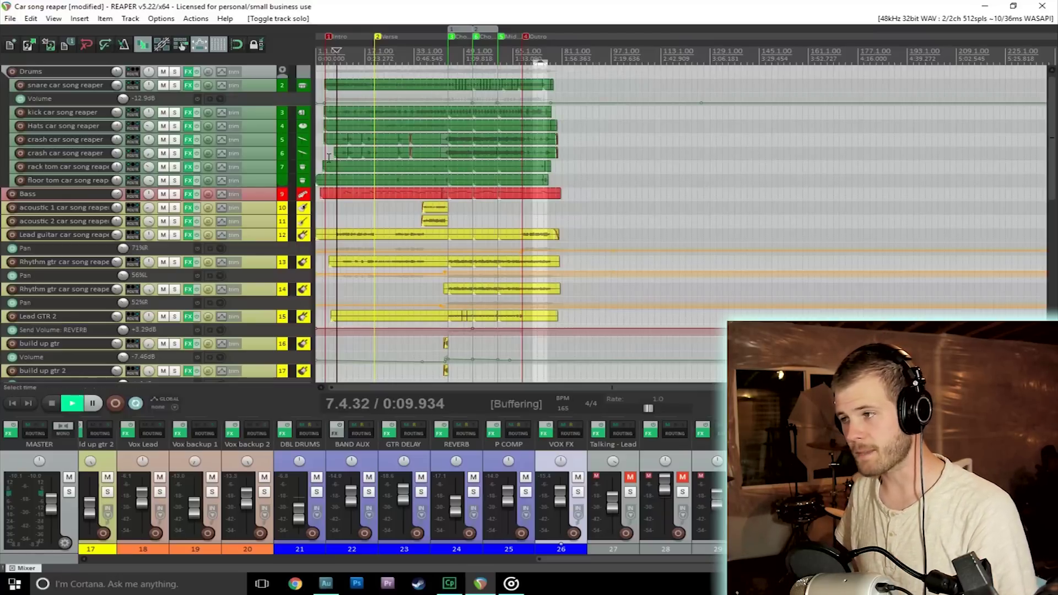
key("2")
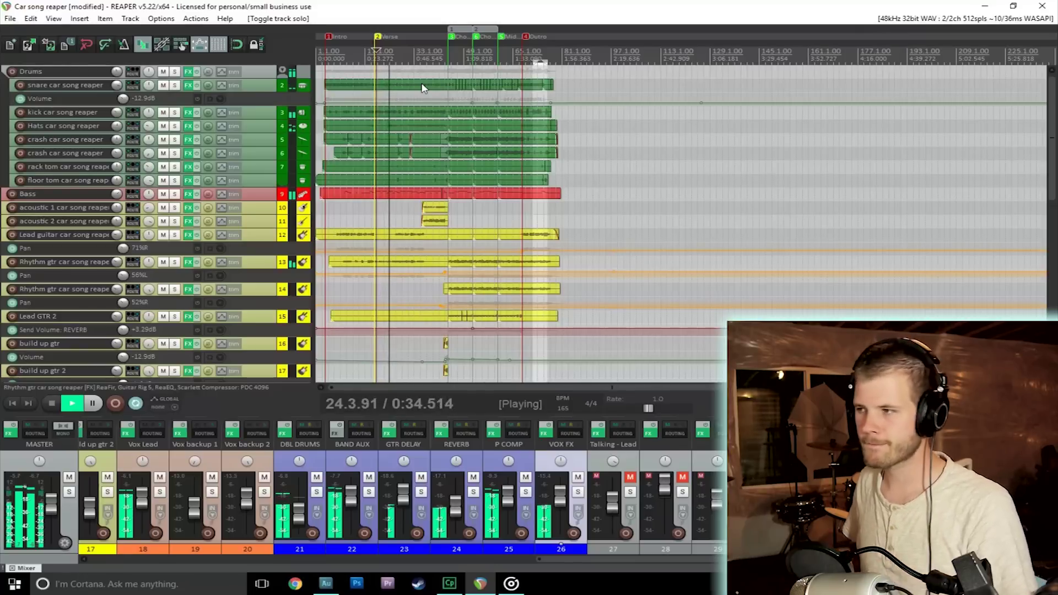
key("space")
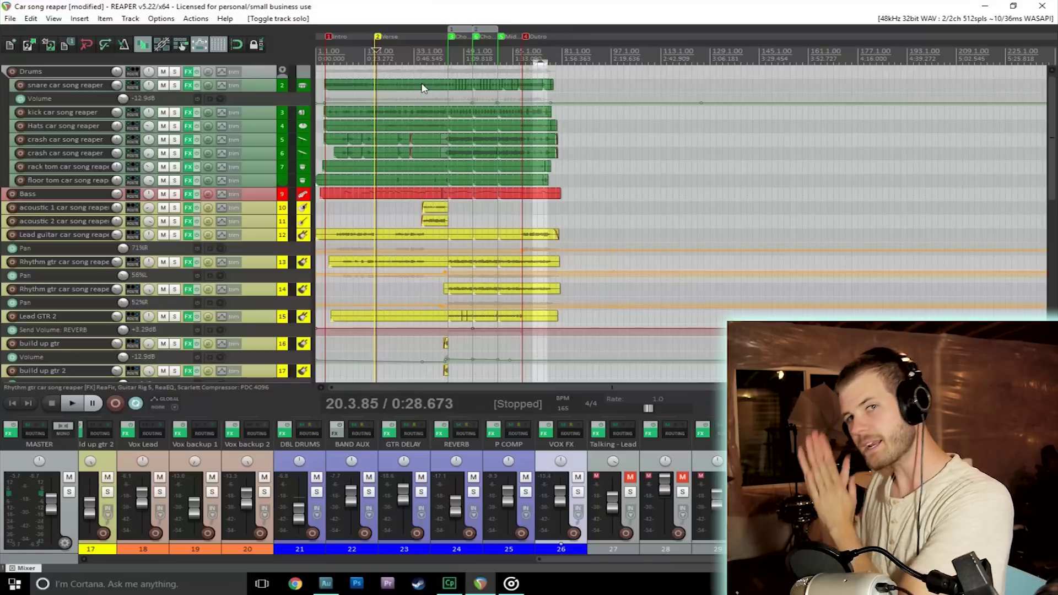
Play the mix twice from bar 20.2, stopping at 0:28.078
left_click(376, 54)
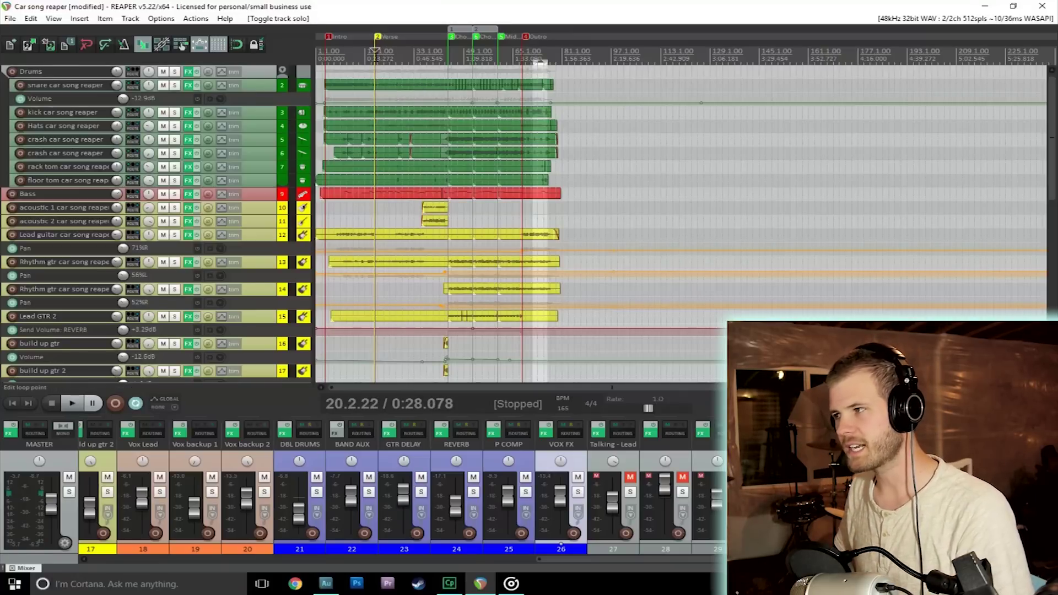
key("space")
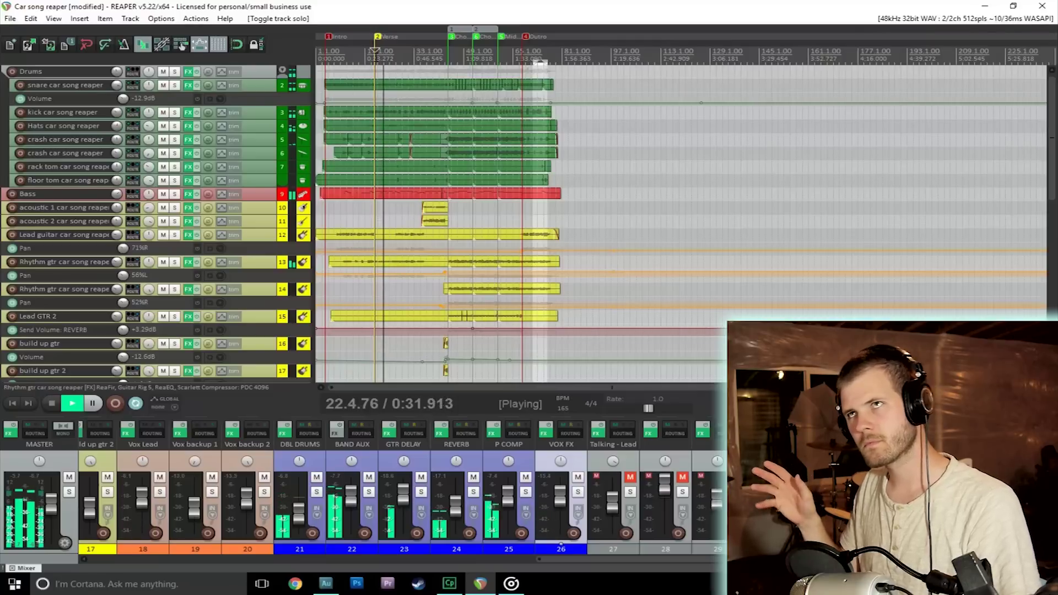
key("space")
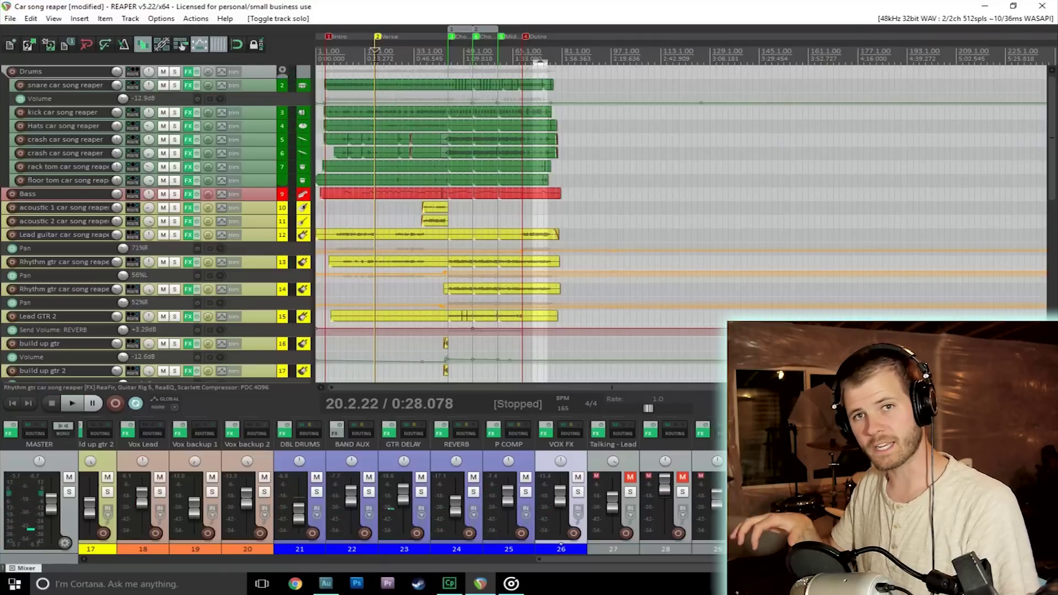
key("space")
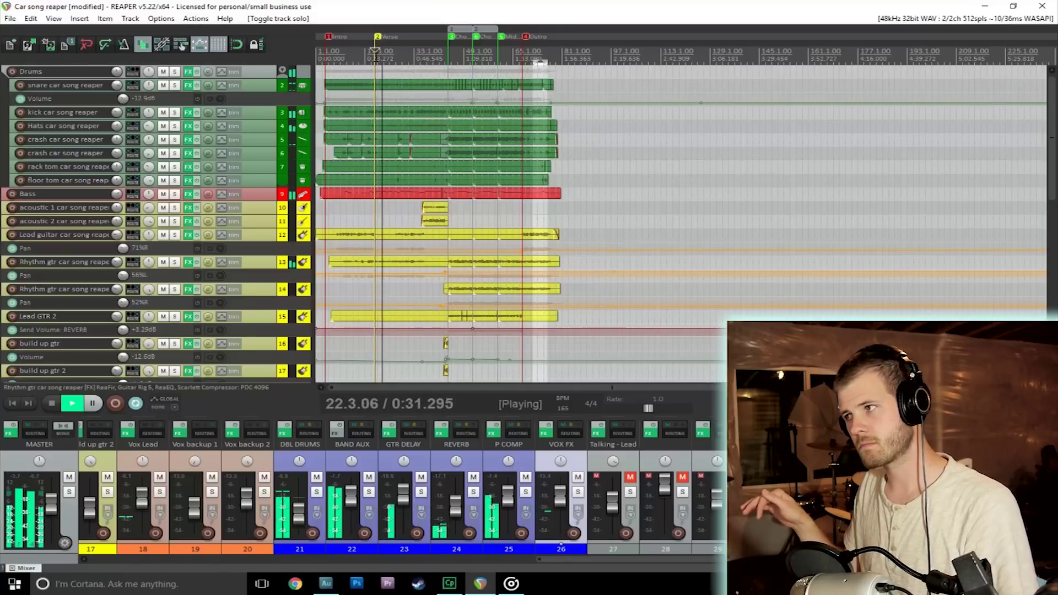
key("space")
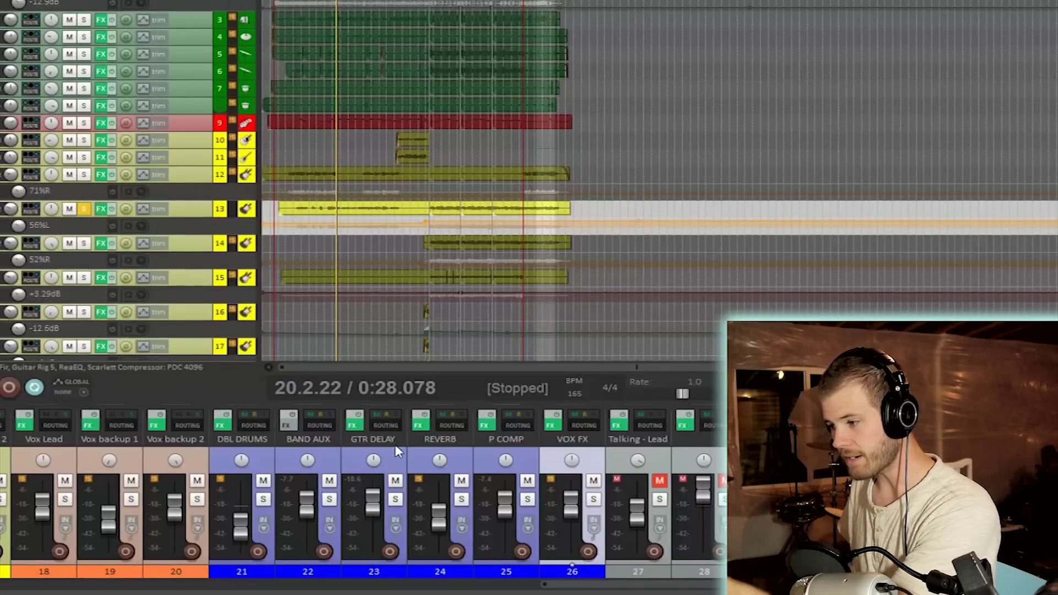
left_click(354, 422)
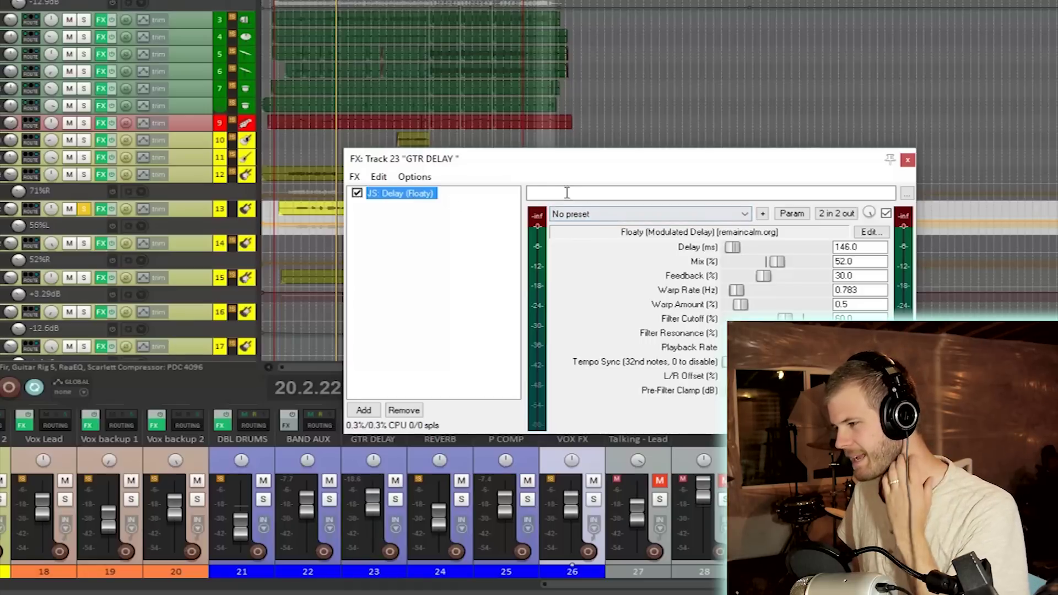
left_click_drag(602, 158, 598, 33)
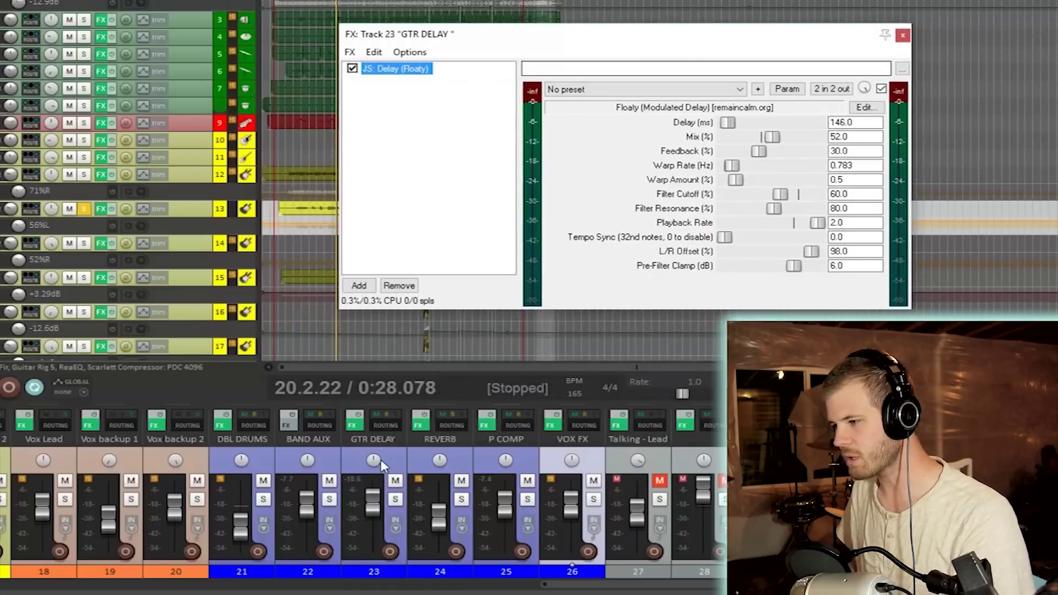
left_click(396, 499)
key("space")
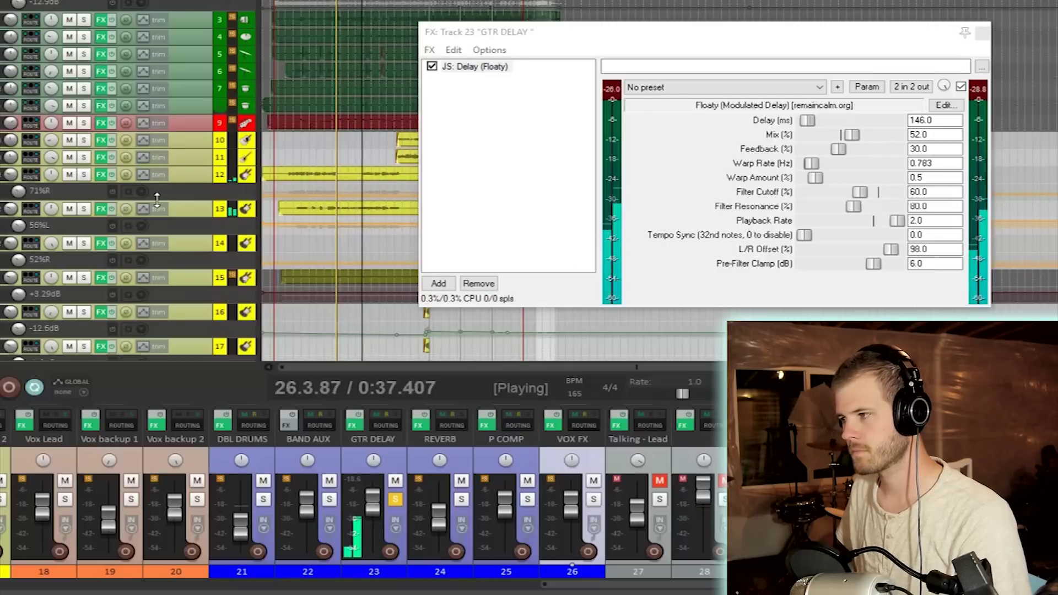
key("space")
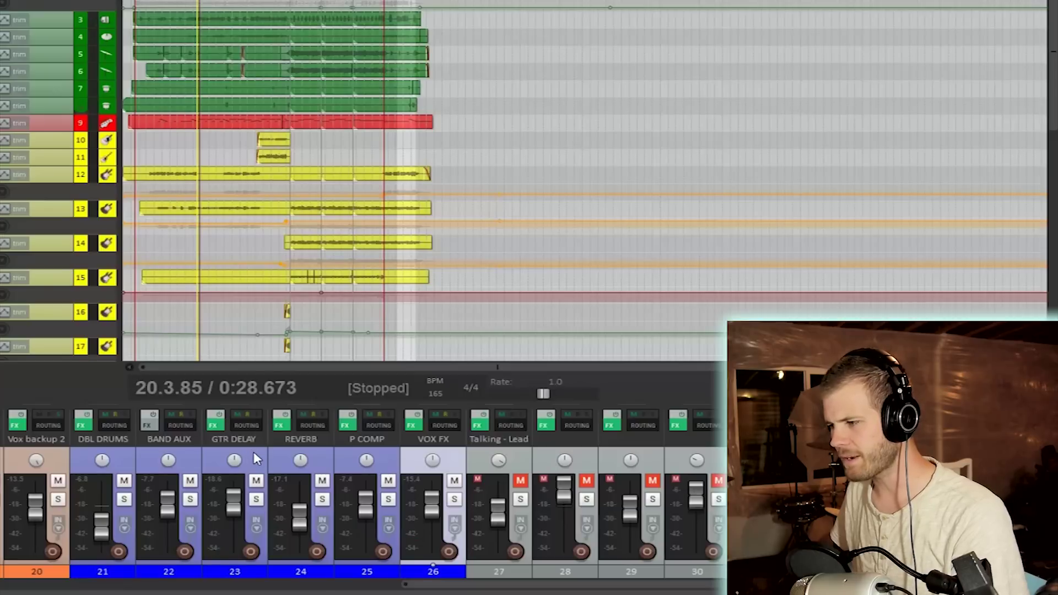
left_click(242, 420)
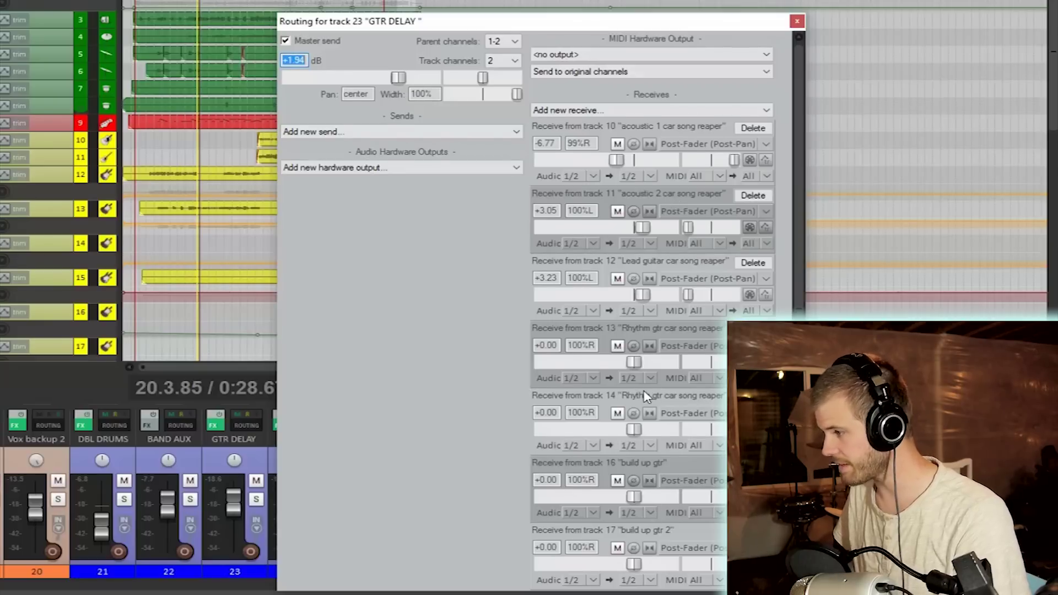
scroll(639, 398, "down", 1)
scroll(699, 281, "up", 1)
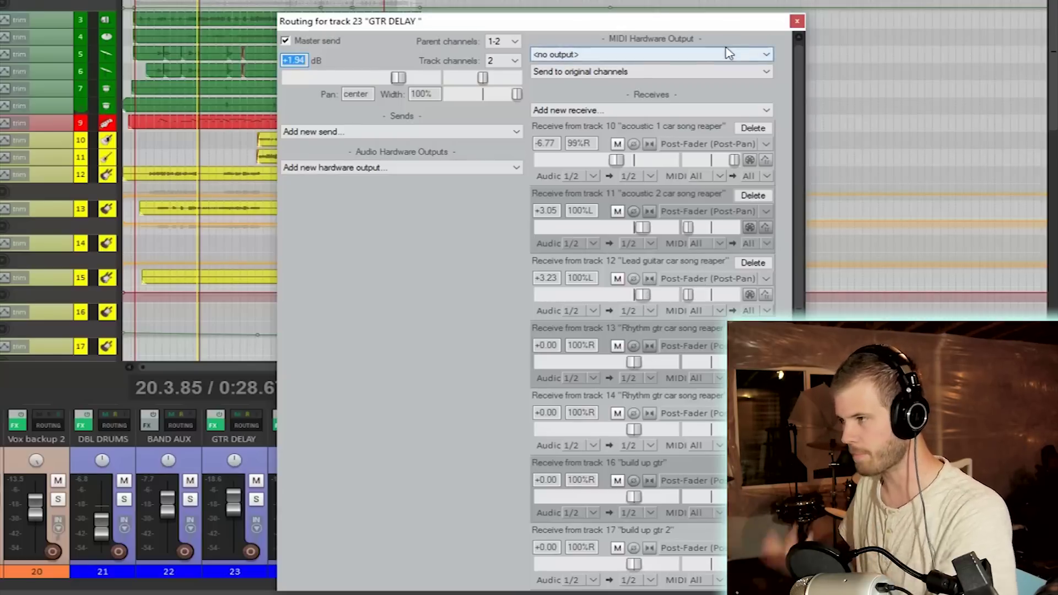
left_click(797, 22)
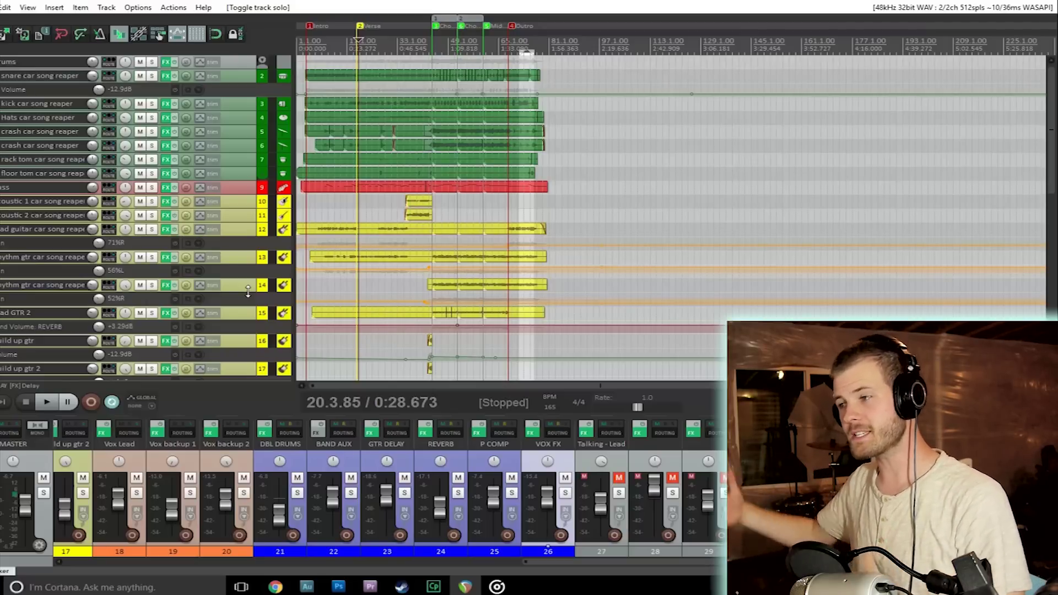
Zoom in on build up gtr tracks 16–17 to show their reversed fade-in swells before the Chorus
key("s")
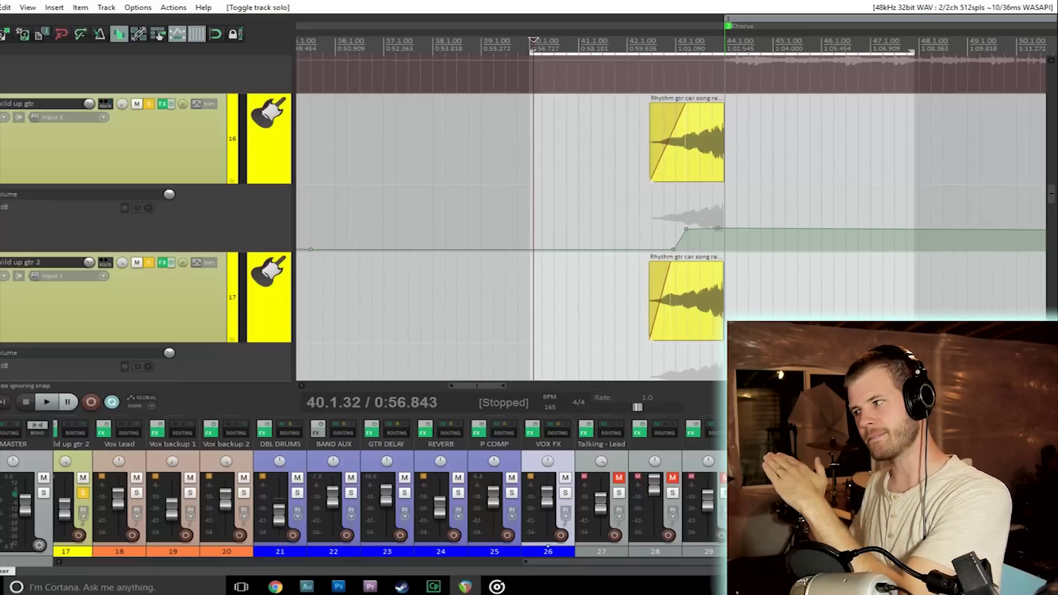
left_click(597, 40)
key("space")
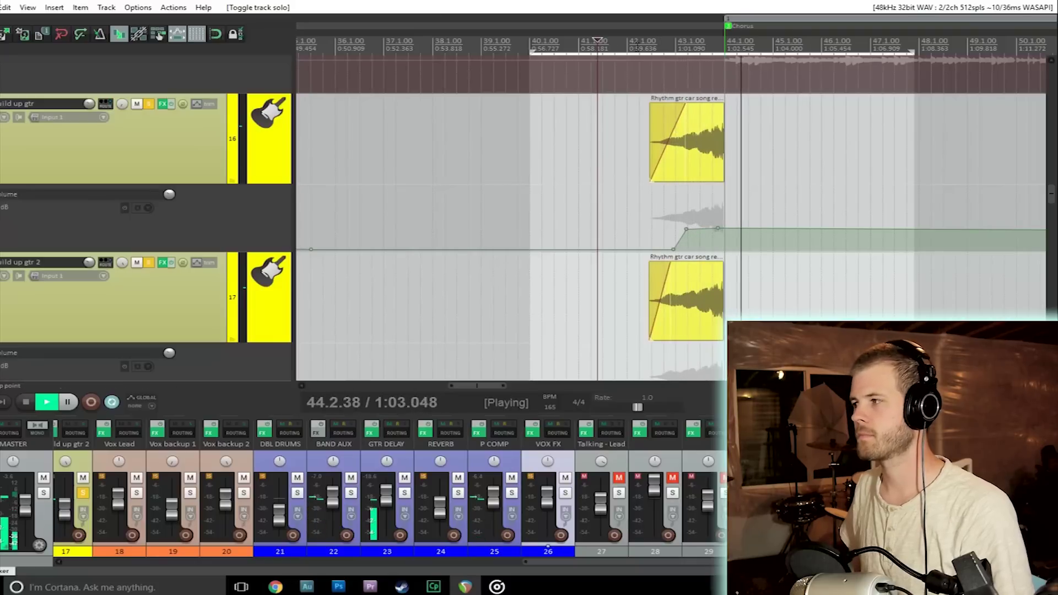
left_click(635, 41)
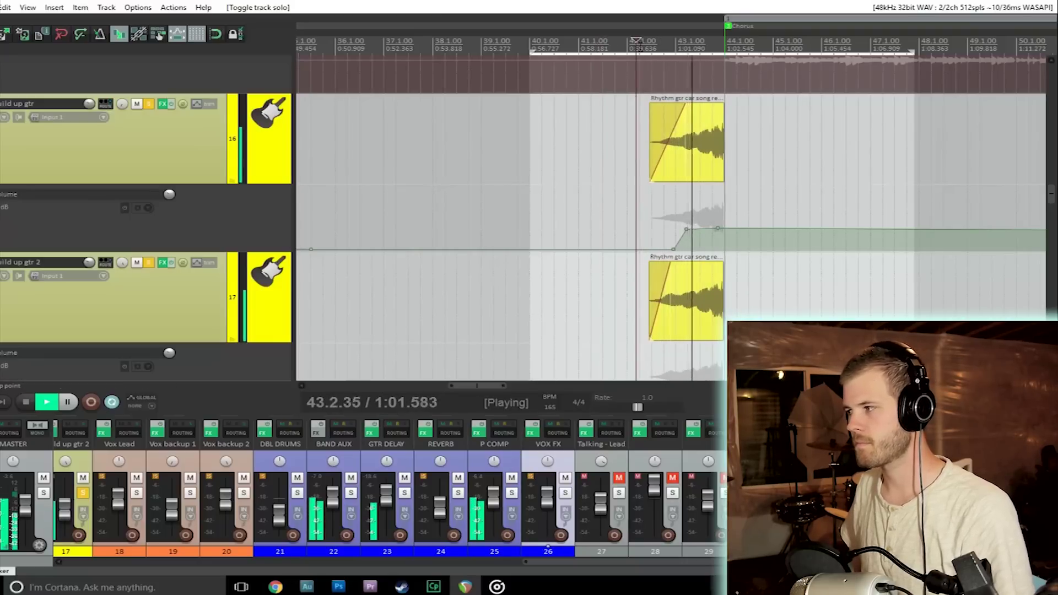
key("space")
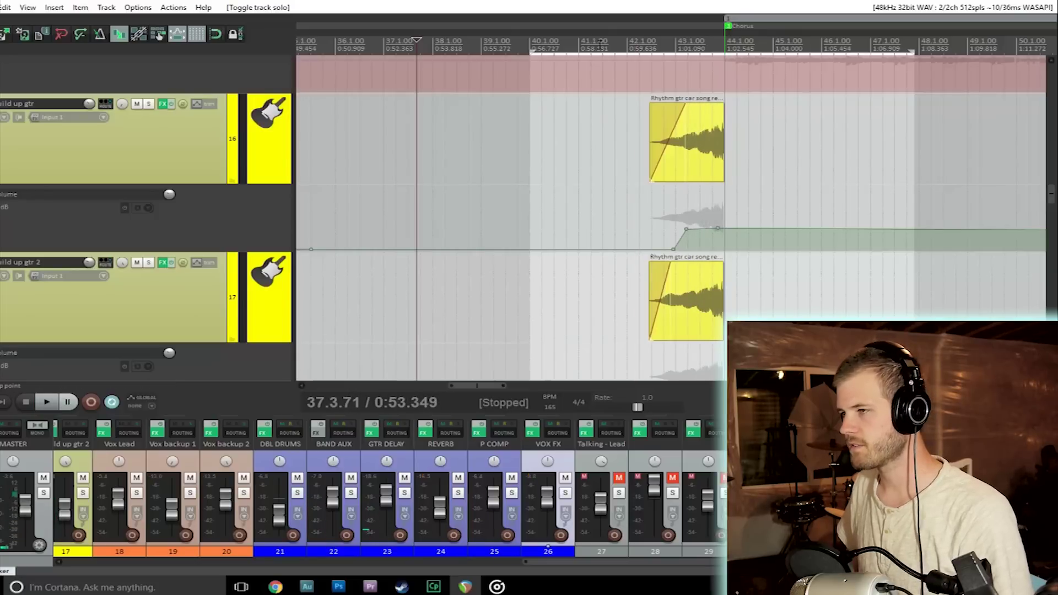
left_click(600, 41)
key("space")
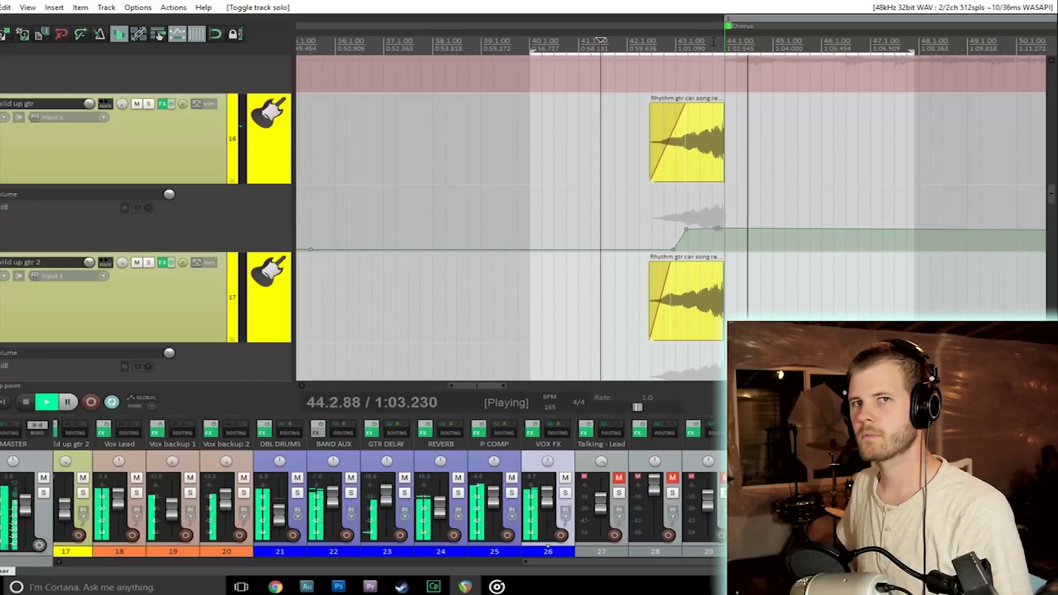
key("space")
left_click(137, 103)
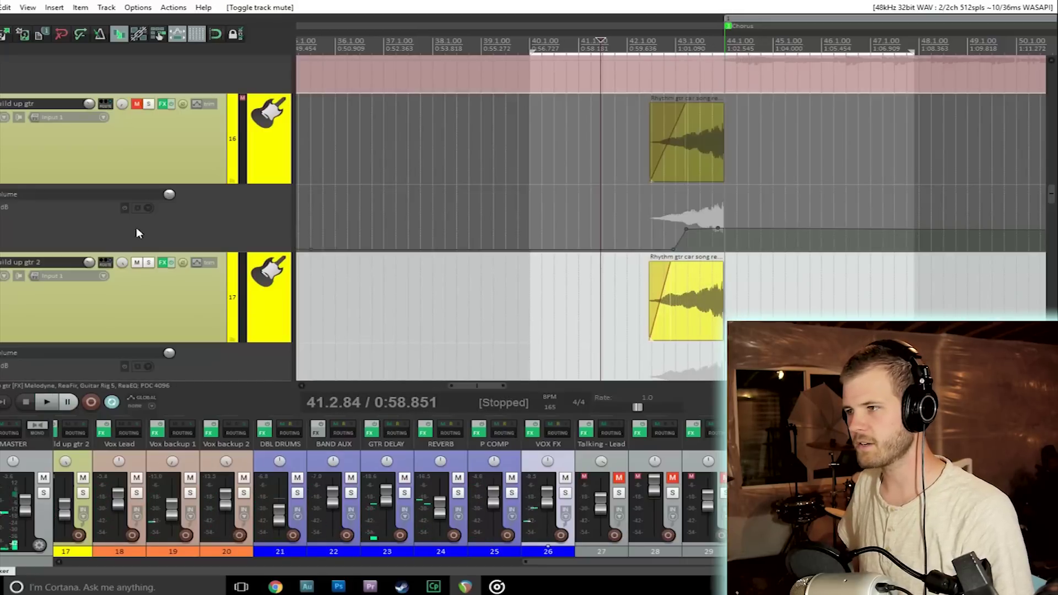
left_click(137, 263)
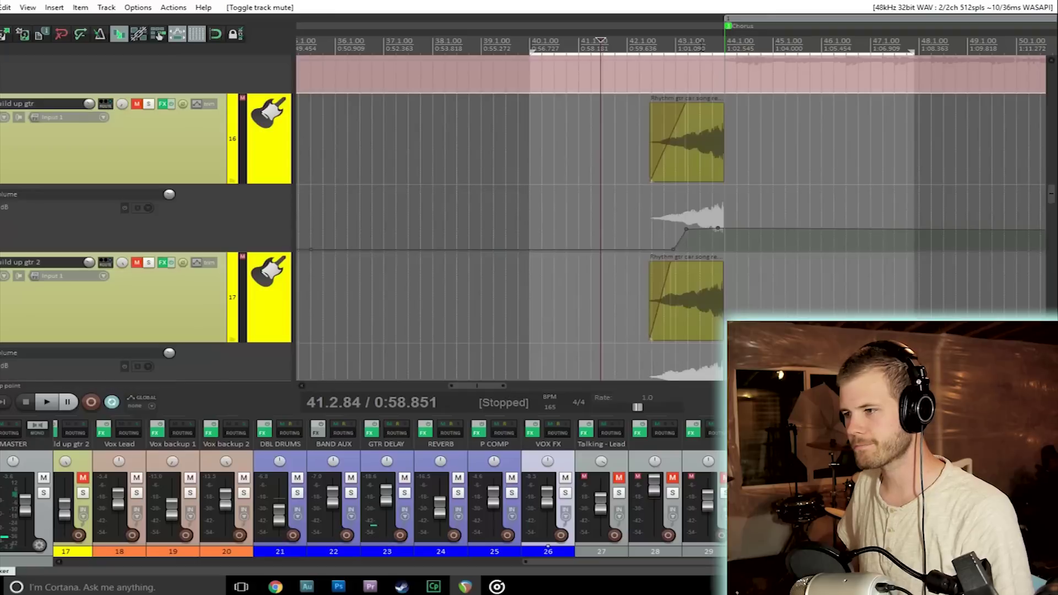
left_click(593, 45)
key("space")
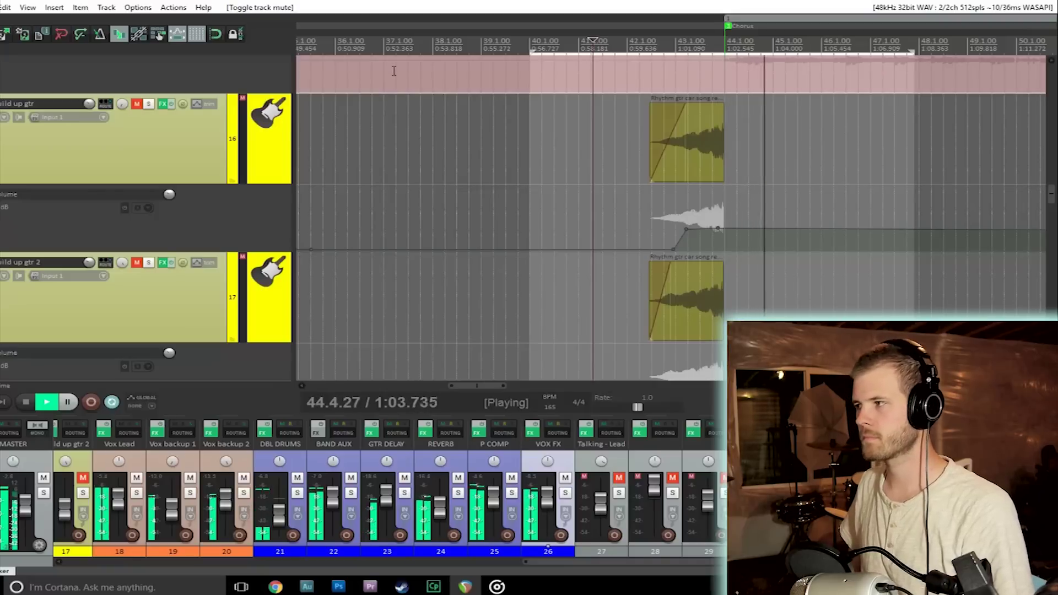
key("space")
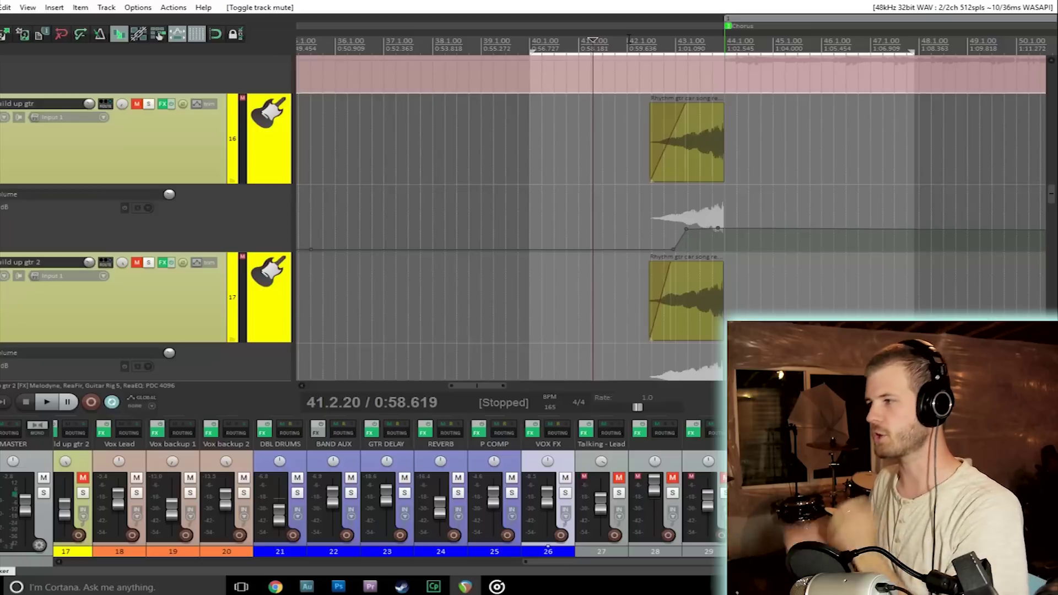
left_click(136, 104)
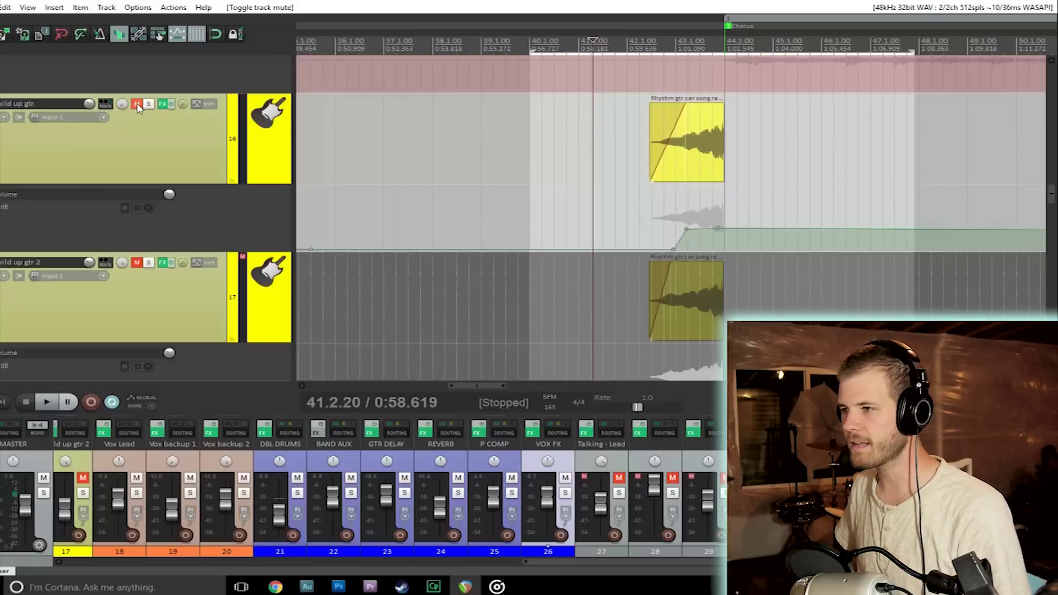
left_click(137, 262)
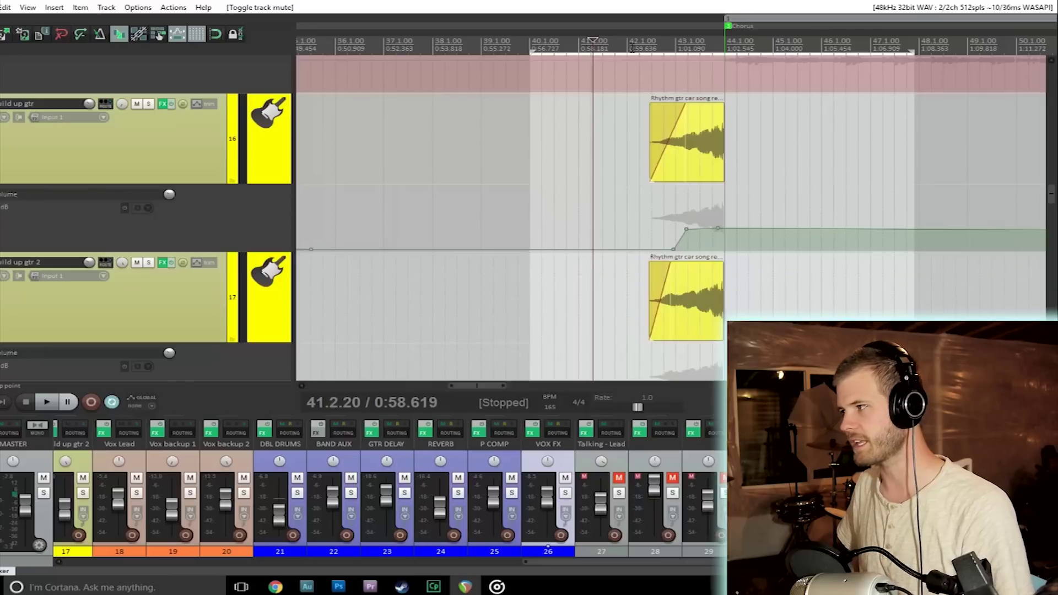
left_click(631, 47)
key("space")
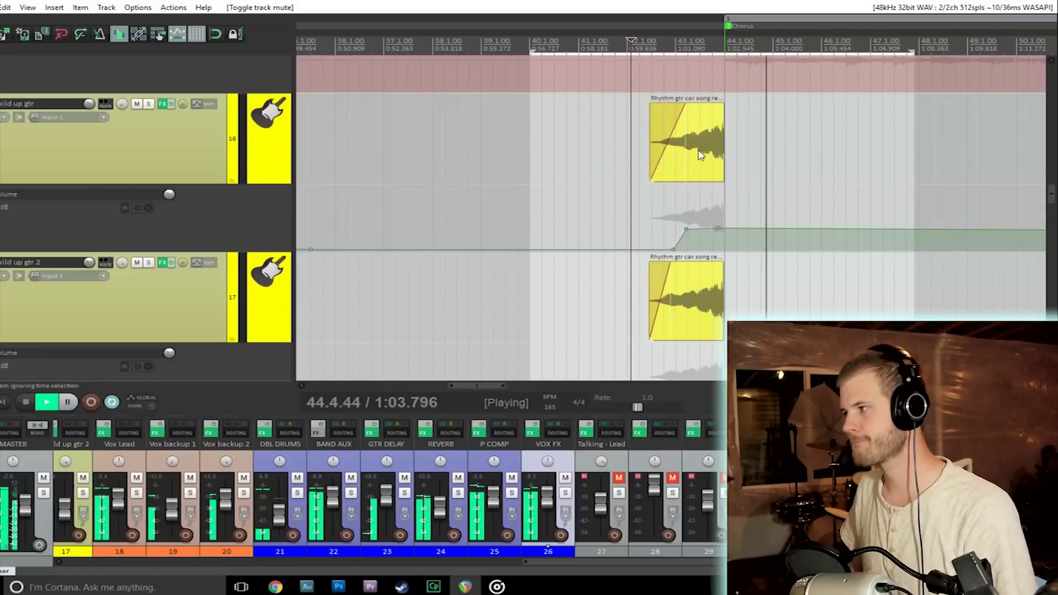
key("space")
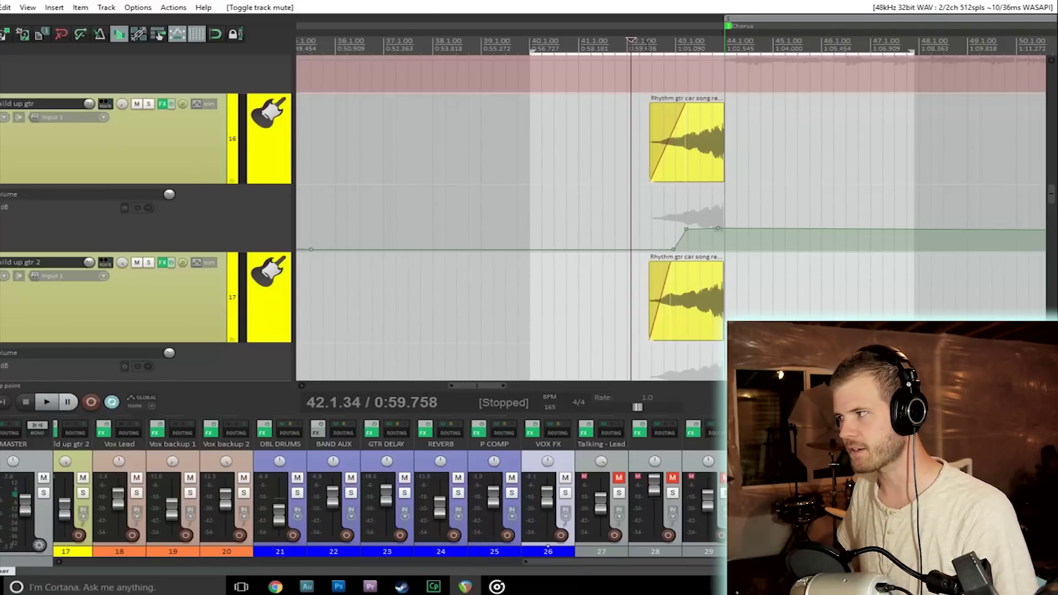
left_click(645, 42)
key("space")
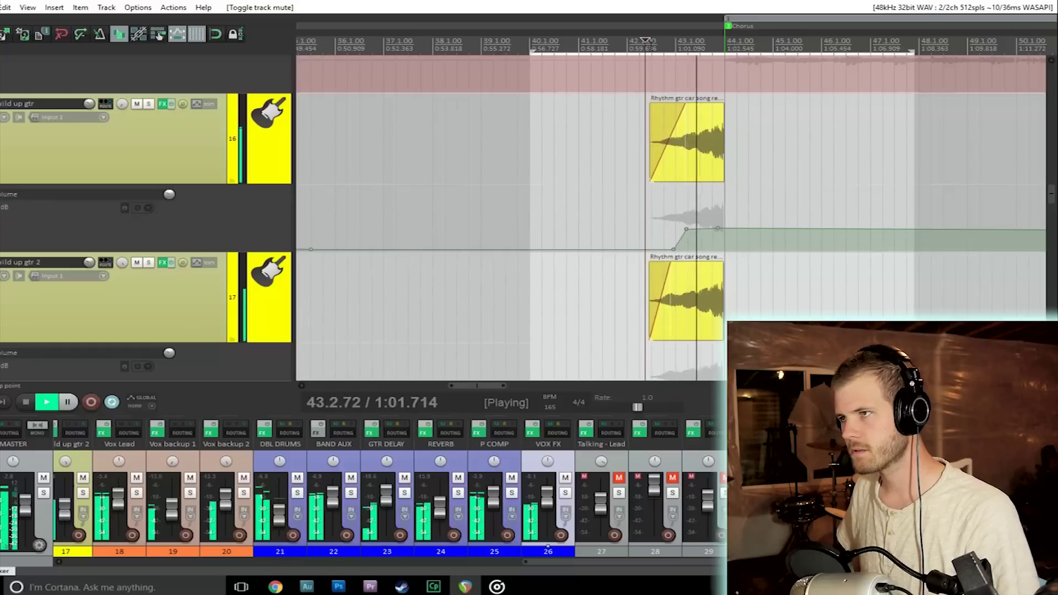
key("space")
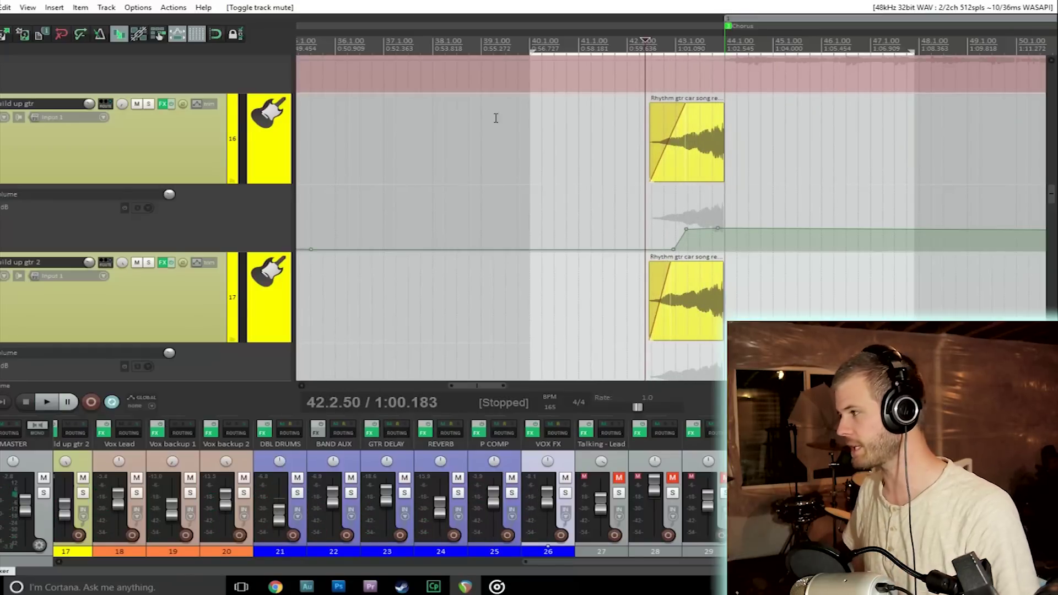
scroll(408, 124, "down", 10)
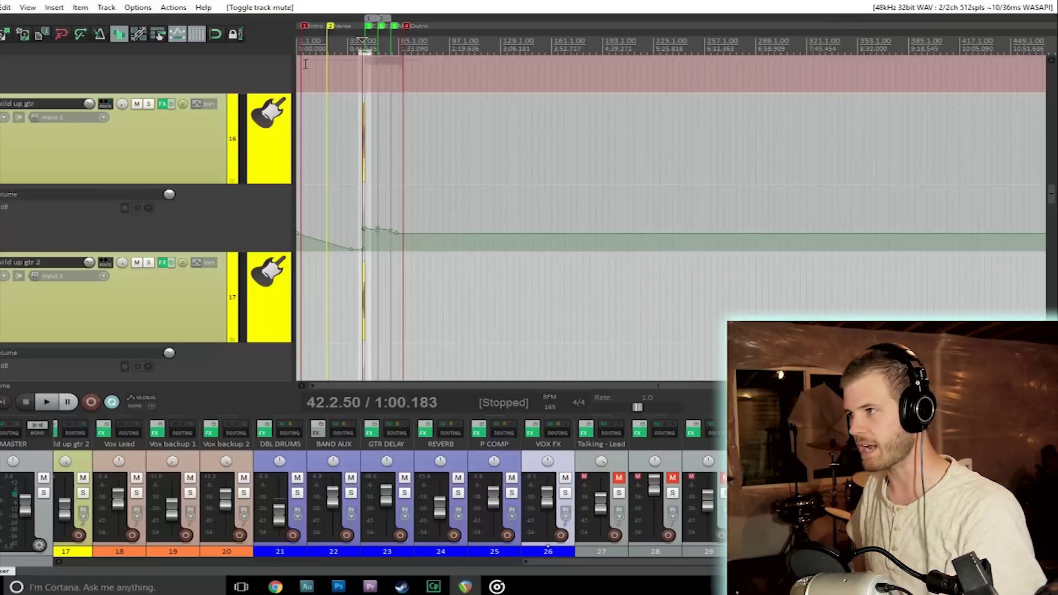
Replay the chorus entry briefly, stopping at 1:00.183, then scroll toward the Vox Lead track
key("space")
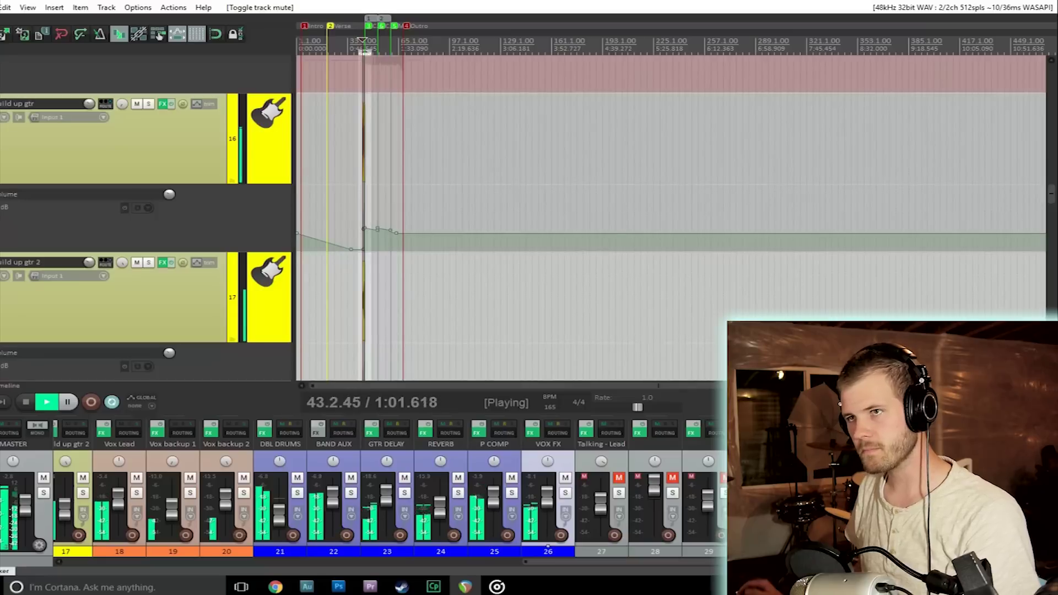
key("space")
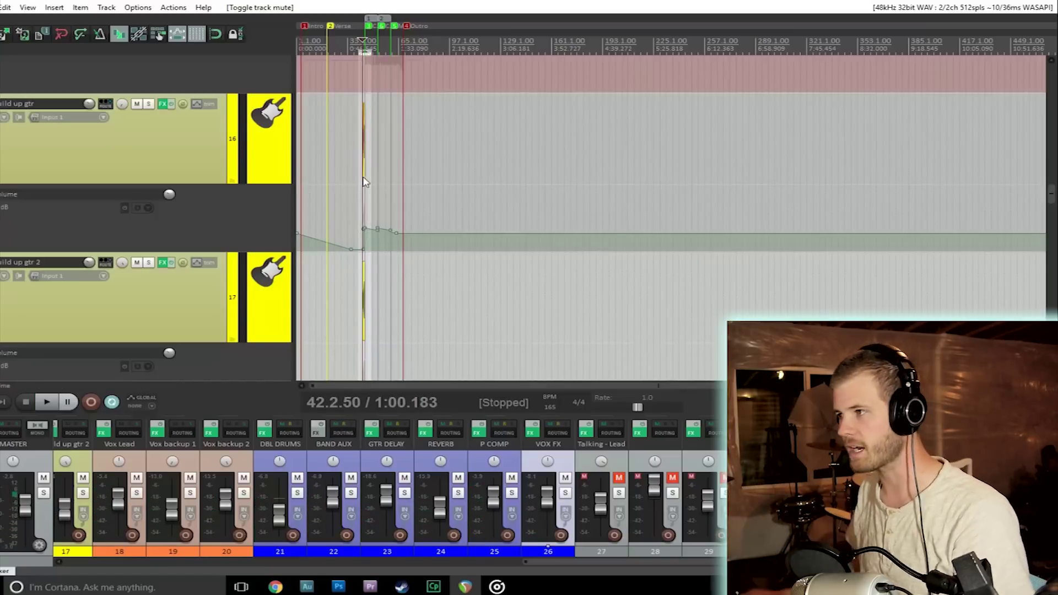
scroll(397, 213, "up", 5)
scroll(710, 142, "up", 1)
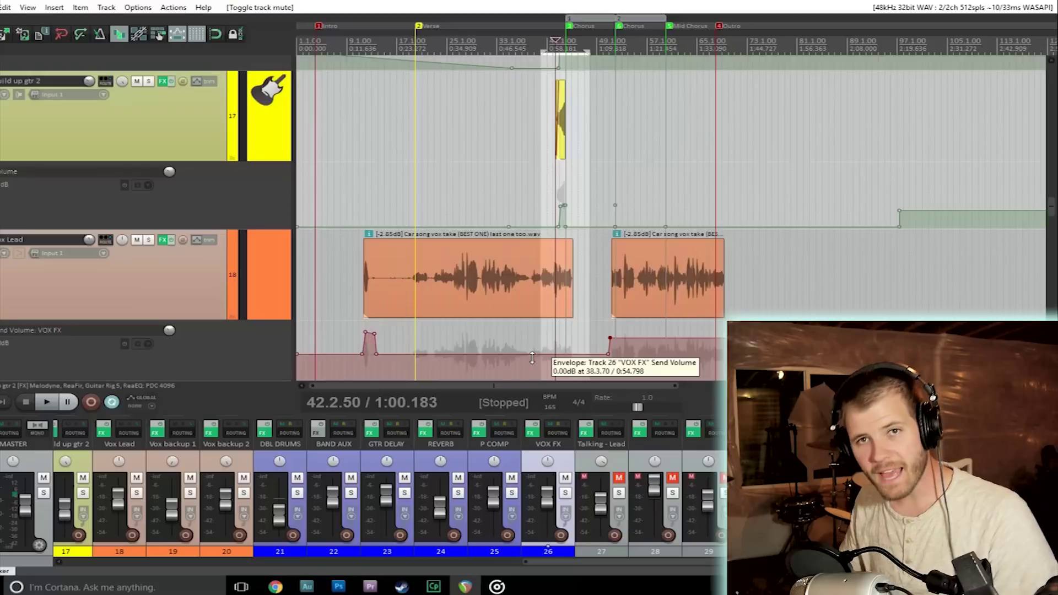